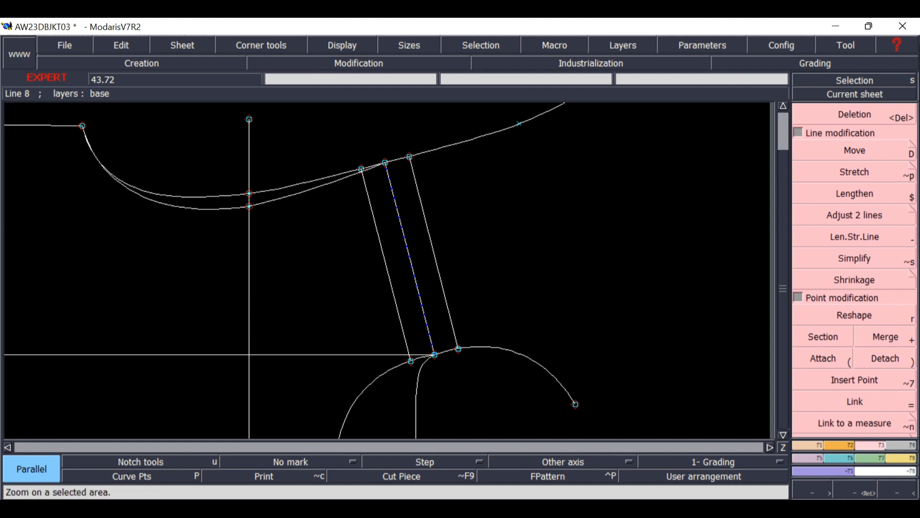
# Lengthen the two outer parallel lines beside the dashed line by 1 cm at their ends with Len.Str.Line.
pyautogui.click(856, 489)
pyautogui.moveTo(301, 136); pyautogui.dragTo(473, 217)
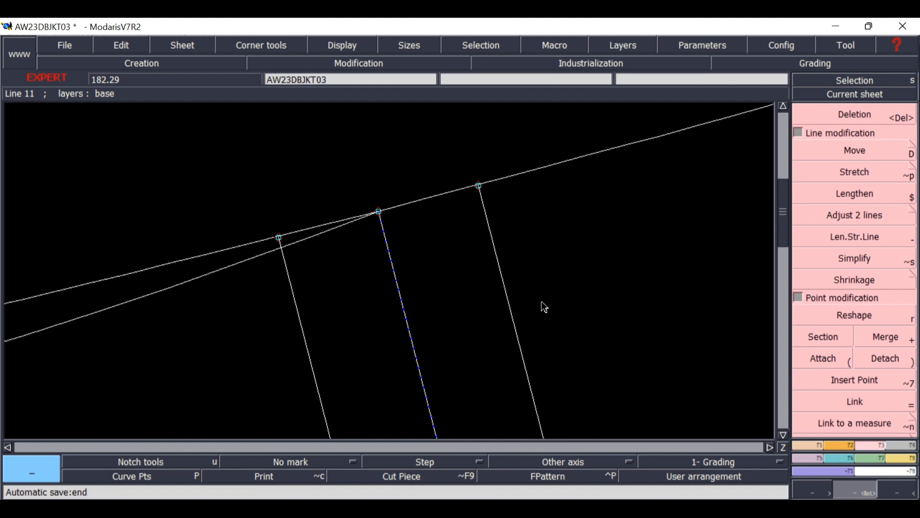
pyautogui.click(505, 294)
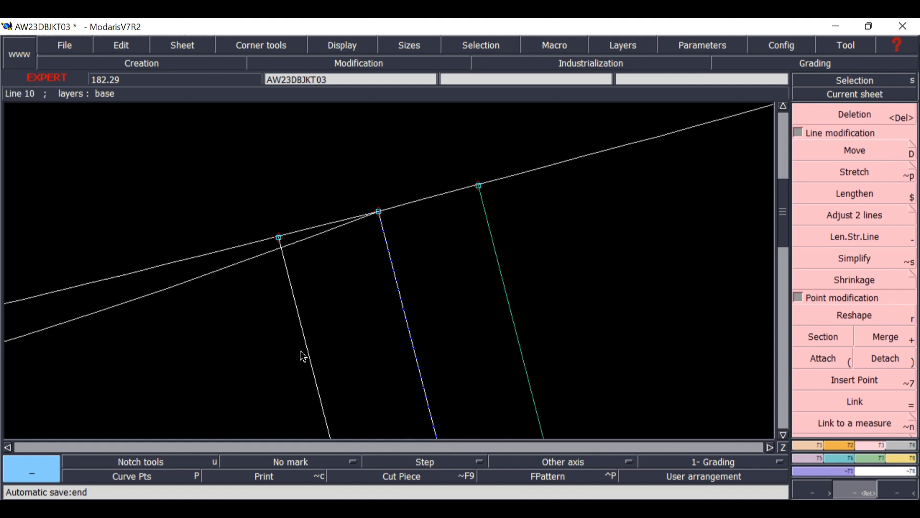
pyautogui.keyDown('shift'); pyautogui.click(304, 336); pyautogui.keyUp('shift')
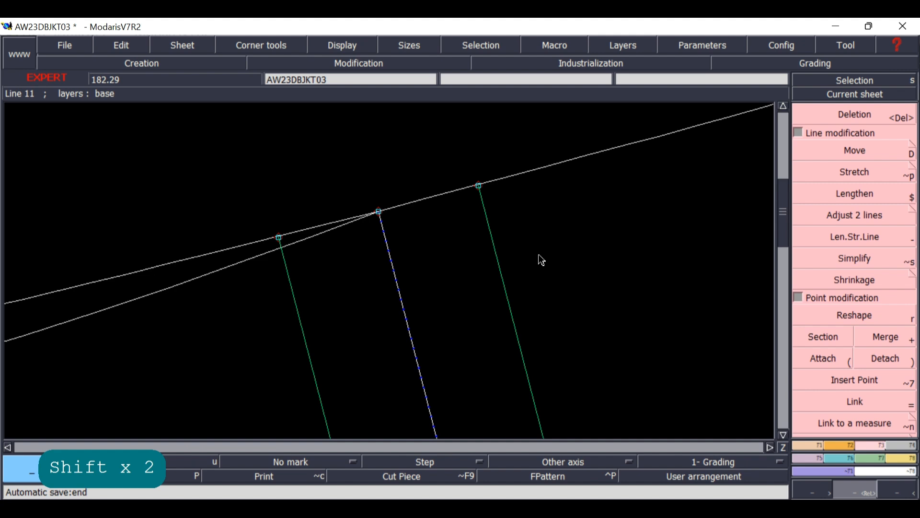
pyautogui.click(881, 239)
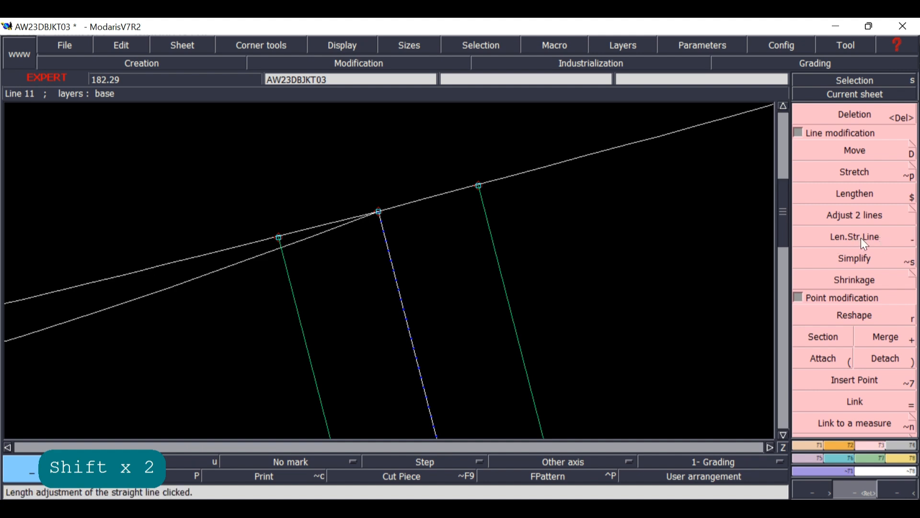
pyautogui.click(859, 237)
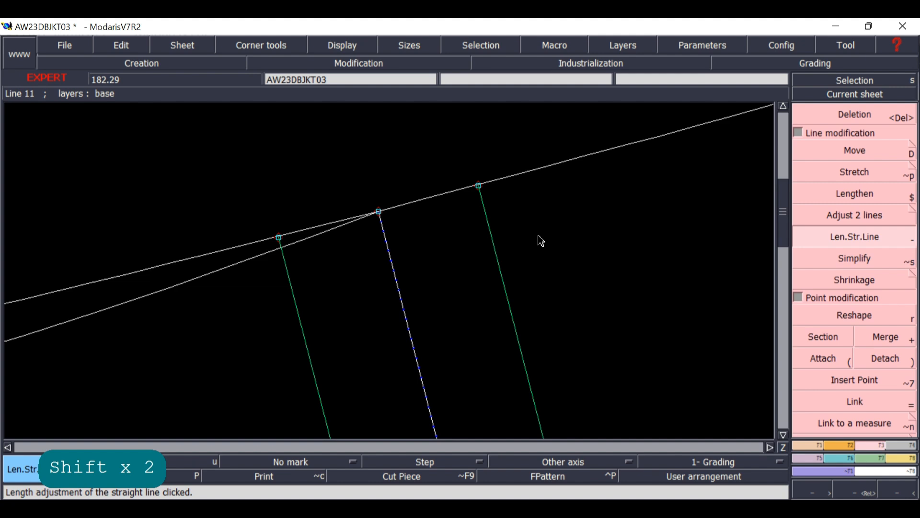
pyautogui.click(508, 289)
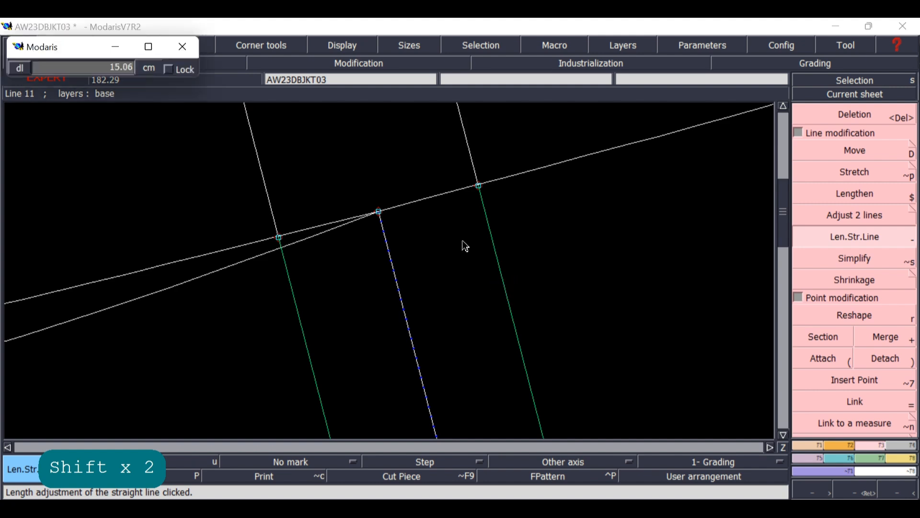
pyautogui.press('Down')
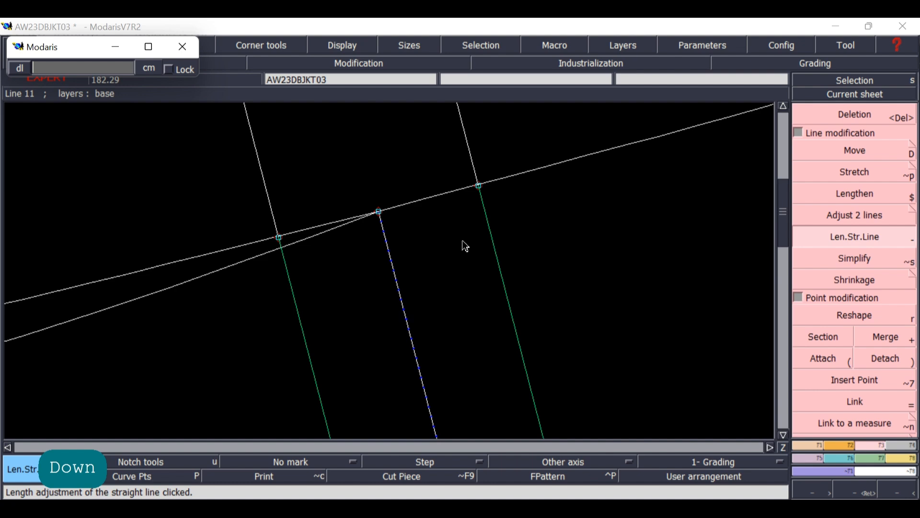
pyautogui.write('1')
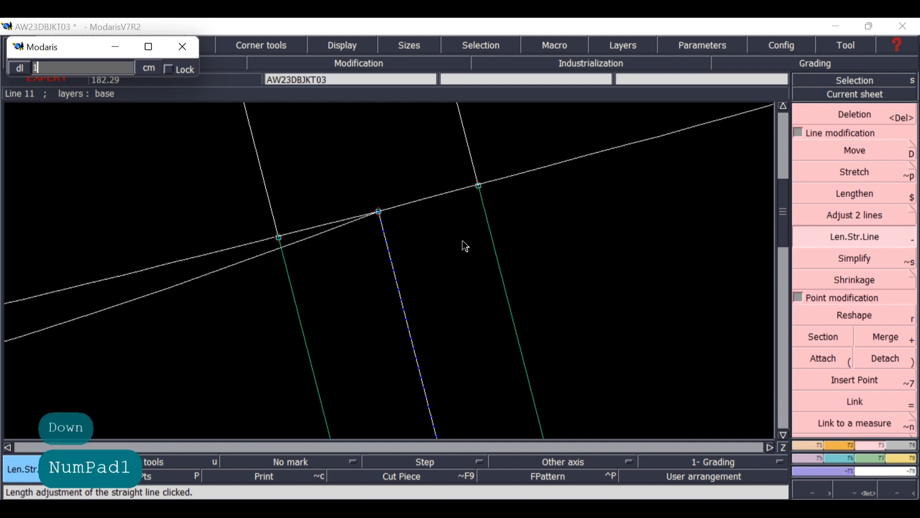
pyautogui.press('Return')
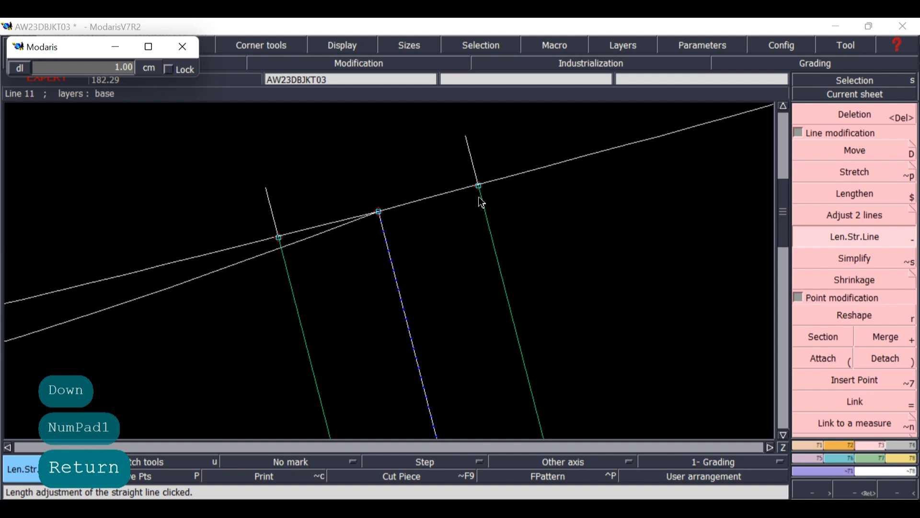
pyautogui.click(468, 253)
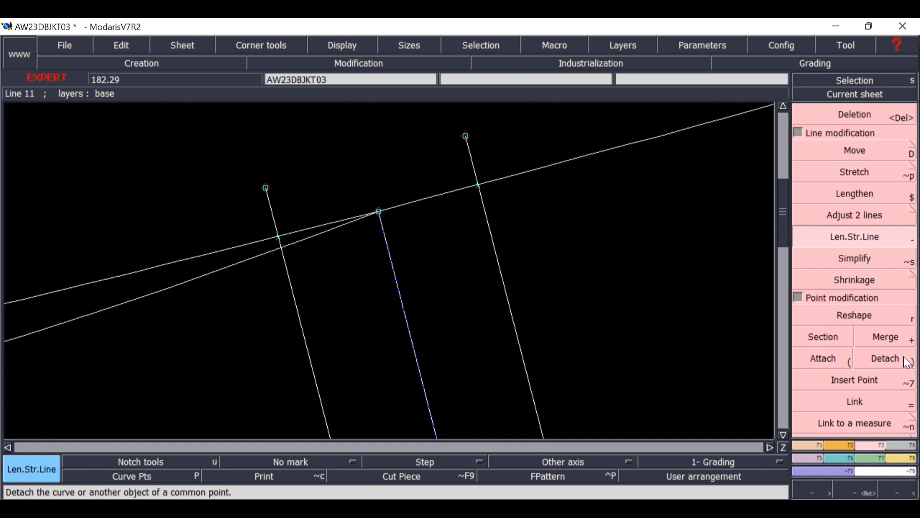
# Create an intersection point where the left parallel line crosses the lower of the two upper curves.
pyautogui.press('i')
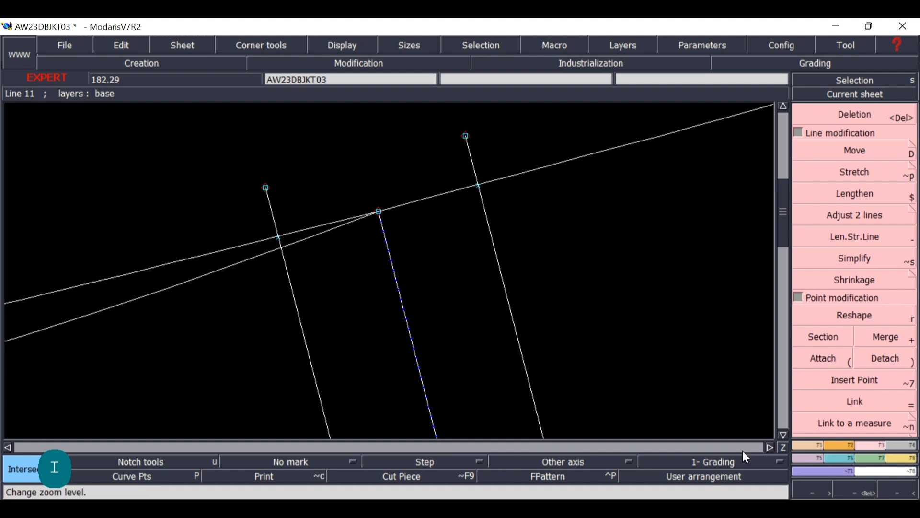
pyautogui.click(810, 445)
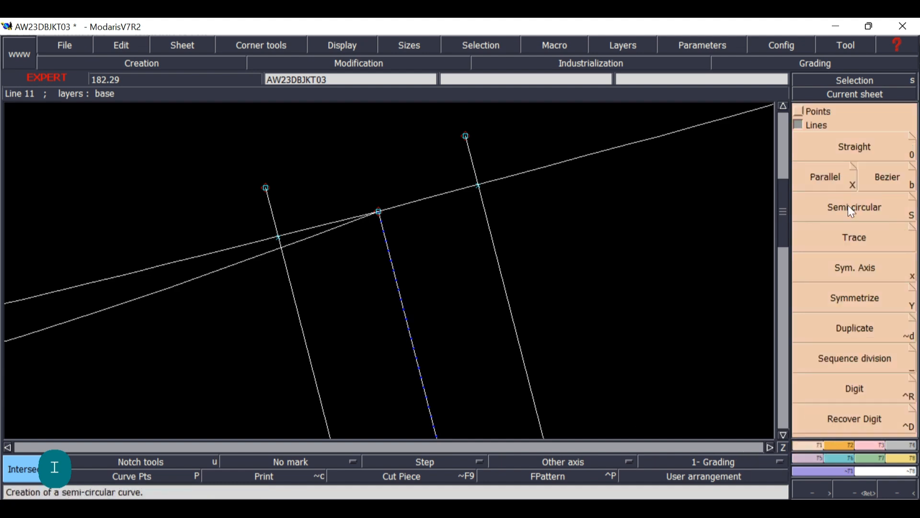
pyautogui.click(804, 110)
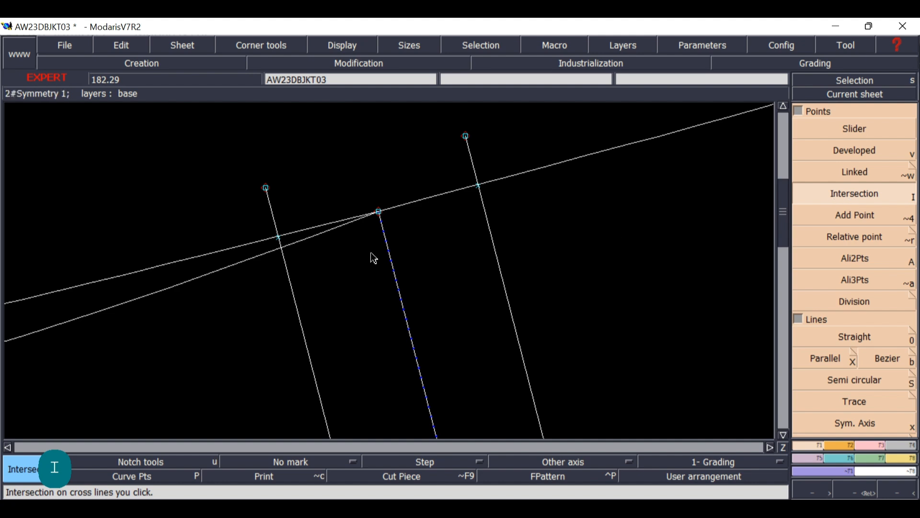
pyautogui.click(281, 249)
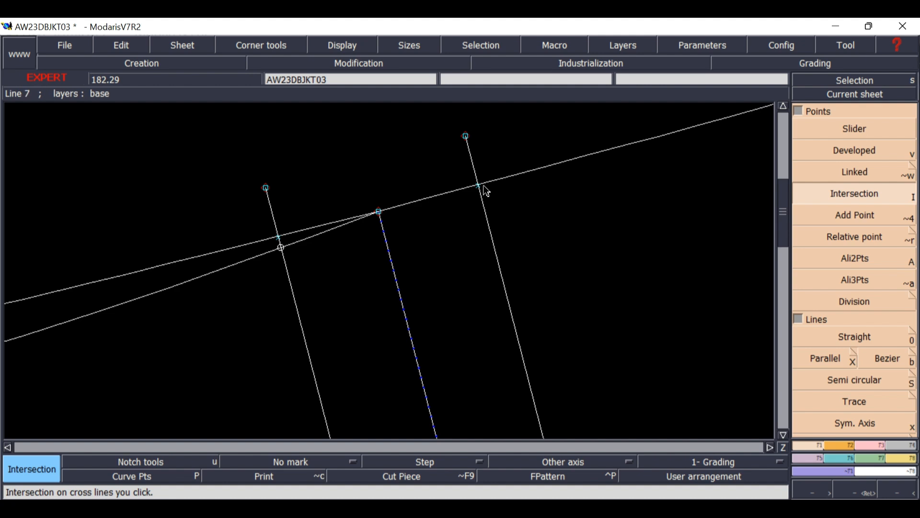
# Create an intersection point where the right parallel line crosses the upper curve.
pyautogui.click(856, 493)
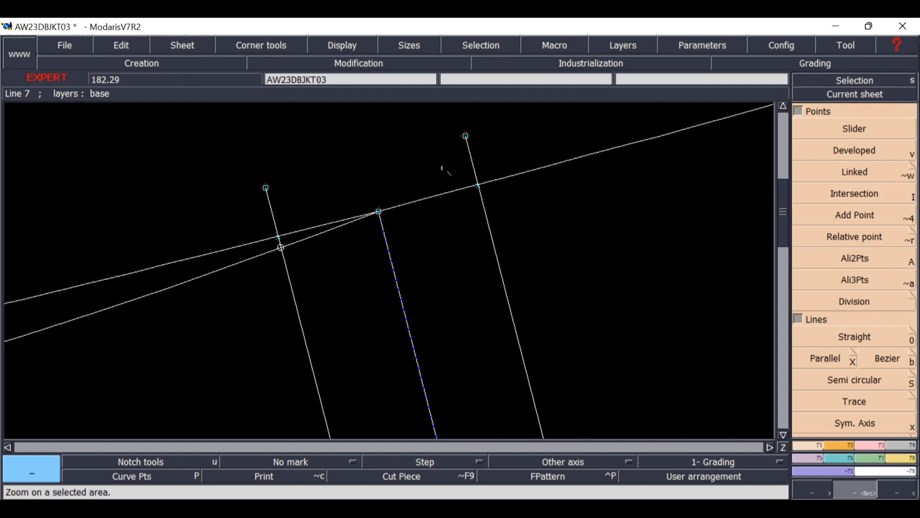
pyautogui.moveTo(459, 179); pyautogui.dragTo(526, 220)
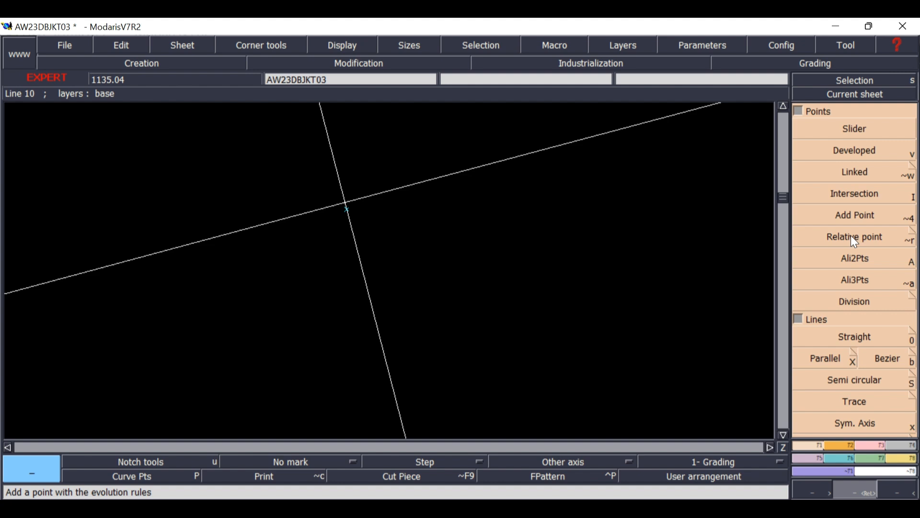
pyautogui.press('i')
pyautogui.press('i')
pyautogui.click(345, 211)
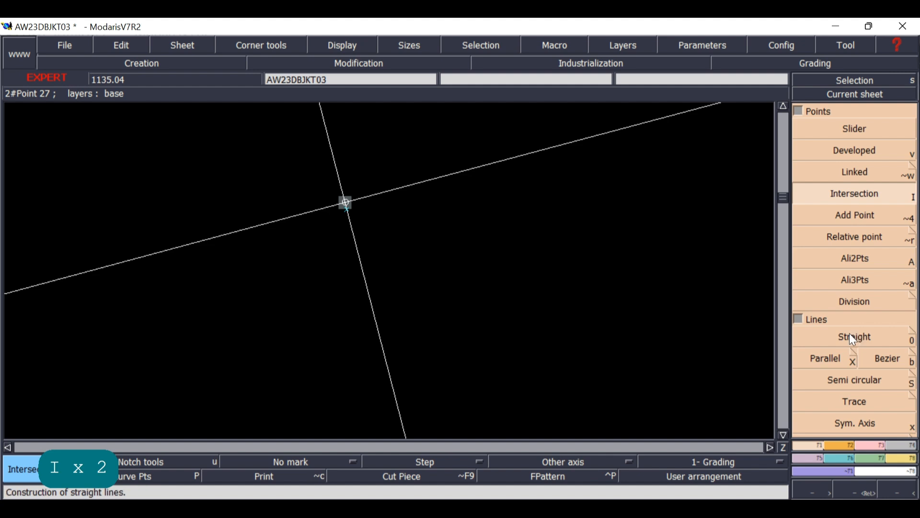
# Insert the right intersection point into the upper curve and delete the old point just below the crossing.
pyautogui.click(870, 445)
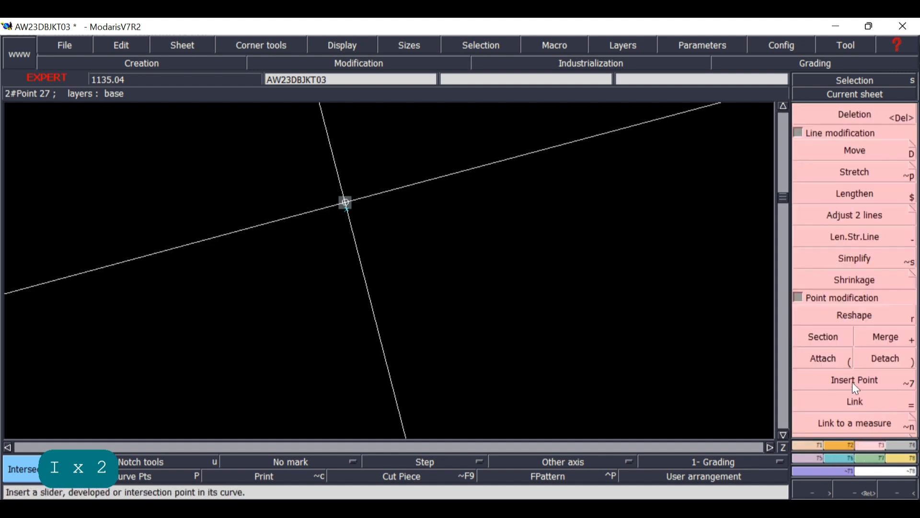
pyautogui.click(854, 381)
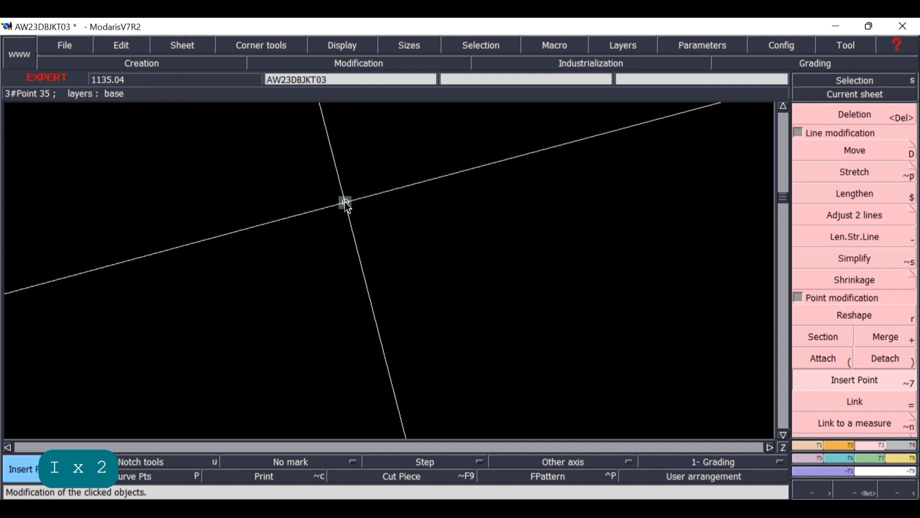
pyautogui.click(346, 201)
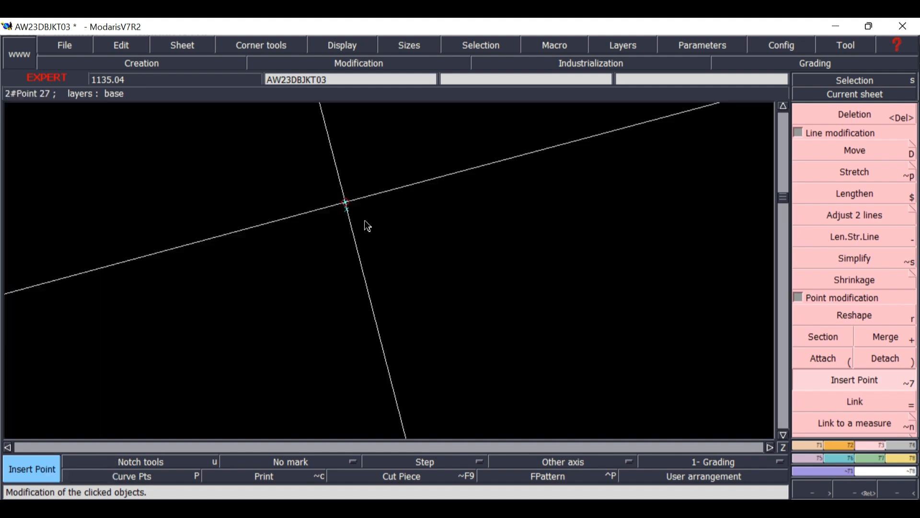
pyautogui.click(849, 114)
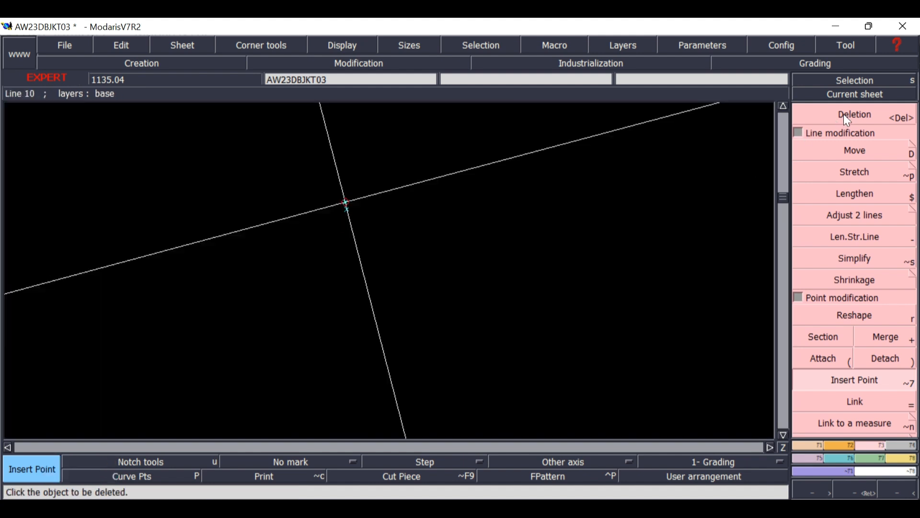
pyautogui.click(347, 209)
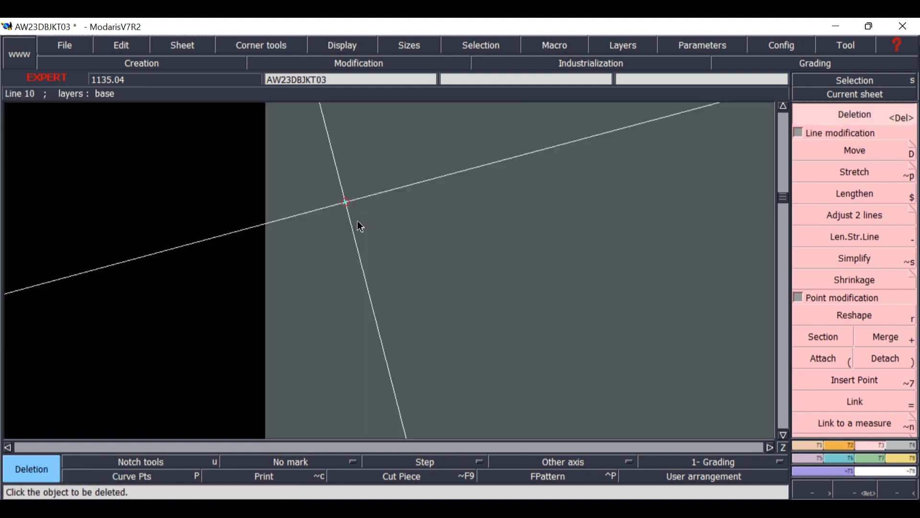
# Insert the intersection point on the left parallel line into the curve it crosses.
pyautogui.click(908, 495)
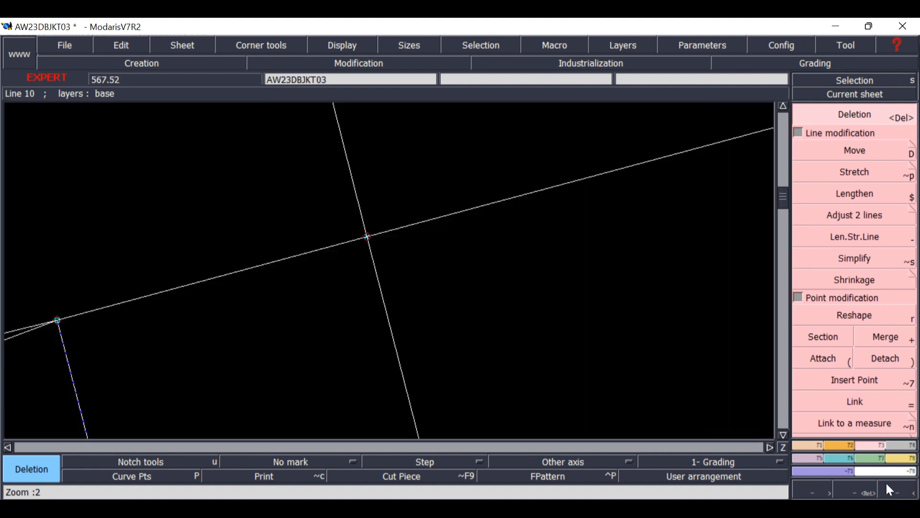
pyautogui.click(890, 489)
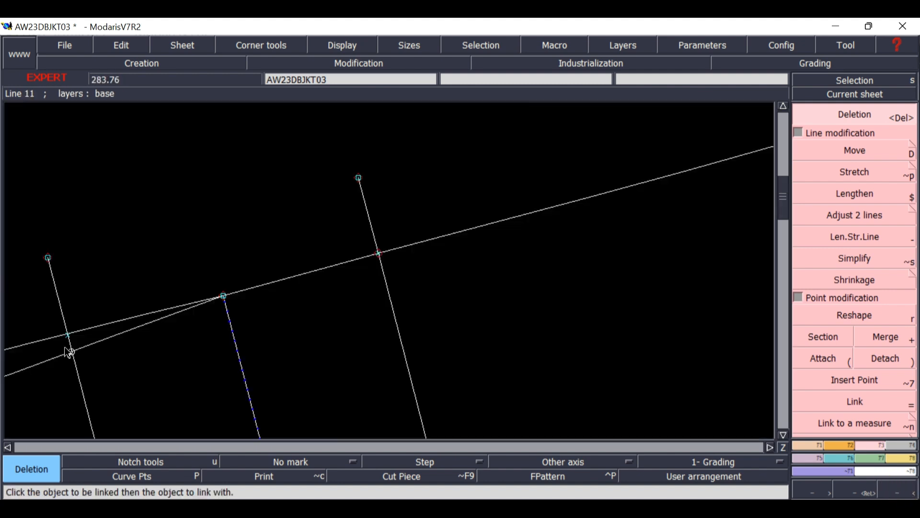
pyautogui.click(850, 380)
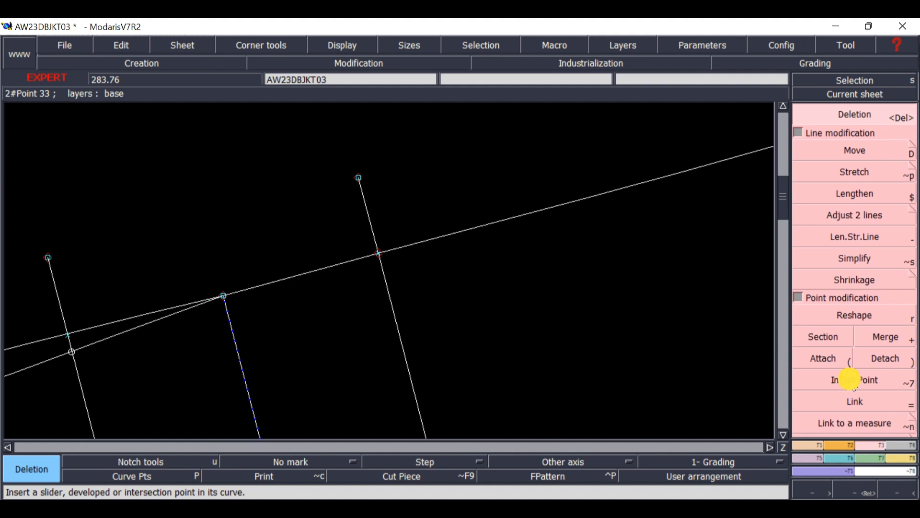
pyautogui.click(72, 353)
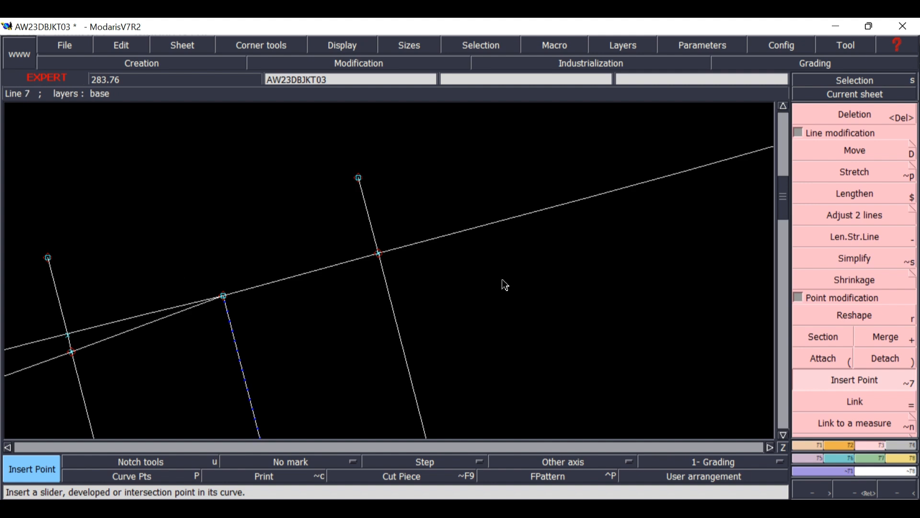
# Delete the extended upper end points of both outer parallel lines.
pyautogui.click(829, 116)
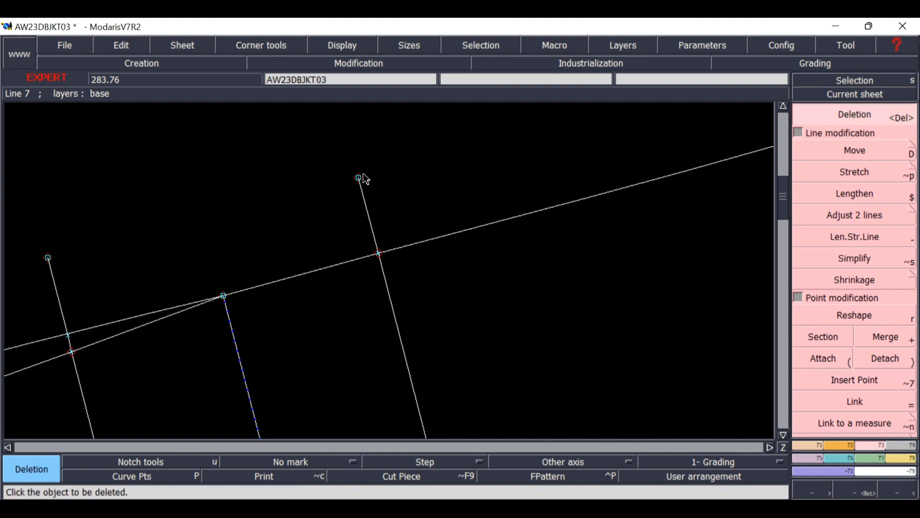
pyautogui.click(359, 179)
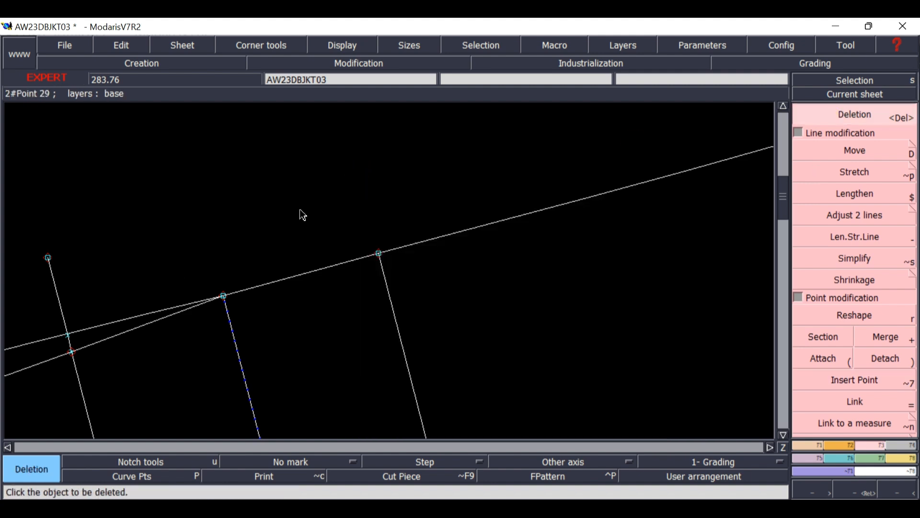
pyautogui.click(54, 253)
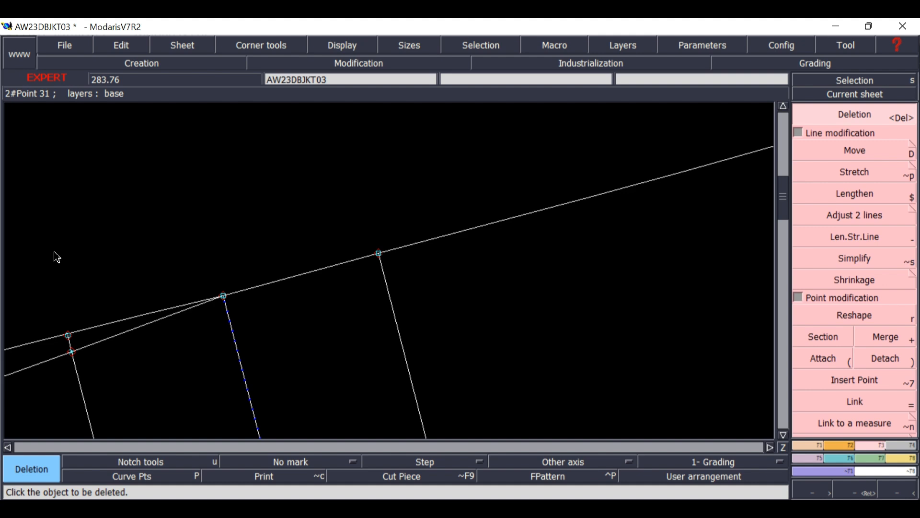
# Create an intersection point where the left parallel line crosses the bottom arc and insert it into the curve.
pyautogui.press('-')
pyautogui.moveTo(298, 199); pyautogui.dragTo(538, 312)
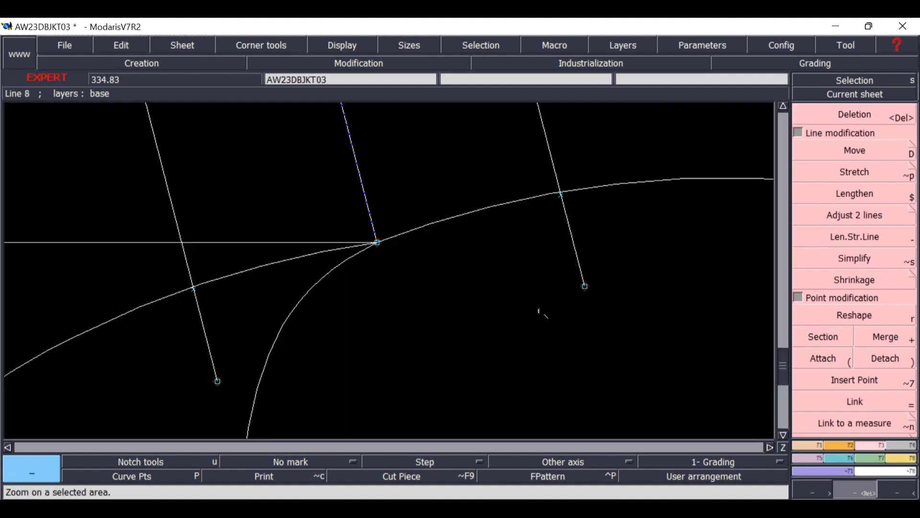
pyautogui.moveTo(126, 258); pyautogui.dragTo(291, 320)
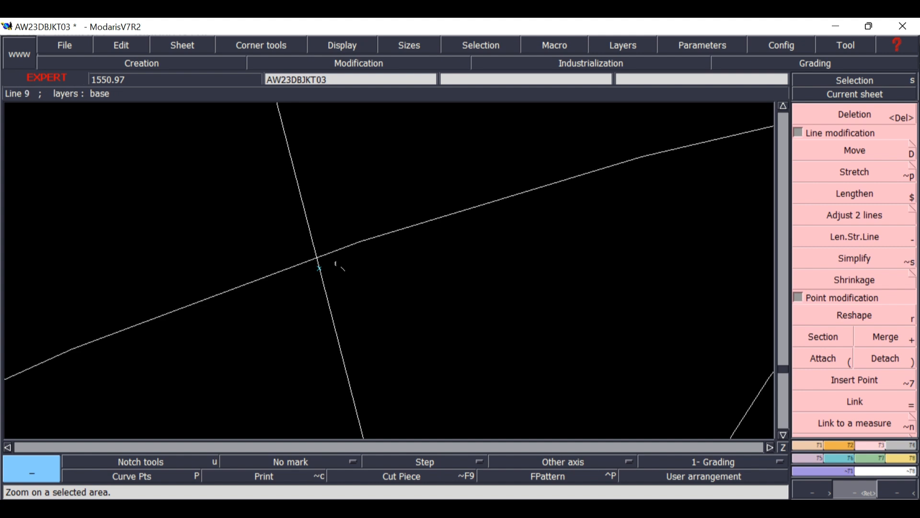
pyautogui.press('i')
pyautogui.press('i')
pyautogui.press('i')
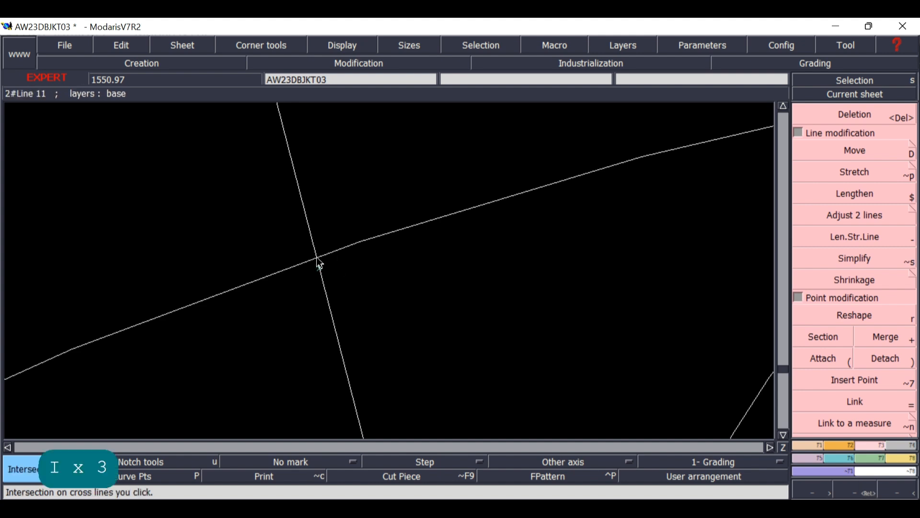
pyautogui.click(318, 264)
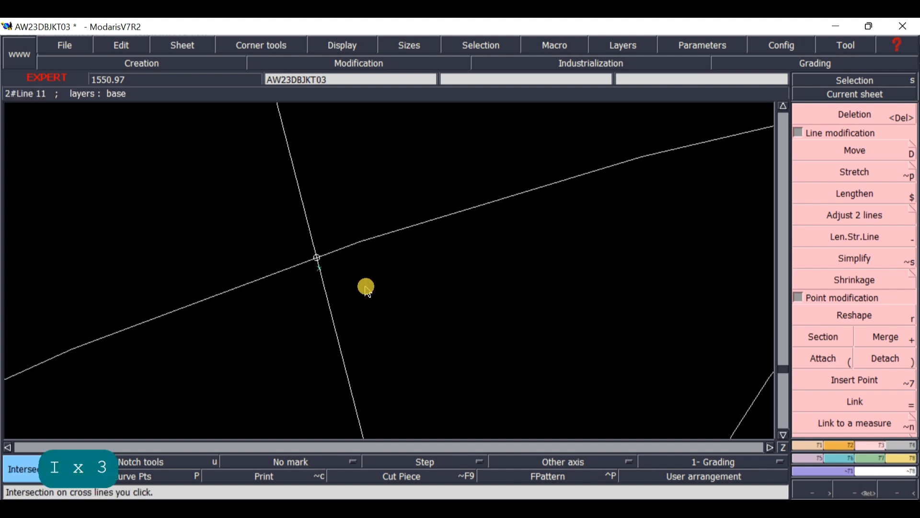
pyautogui.click(872, 387)
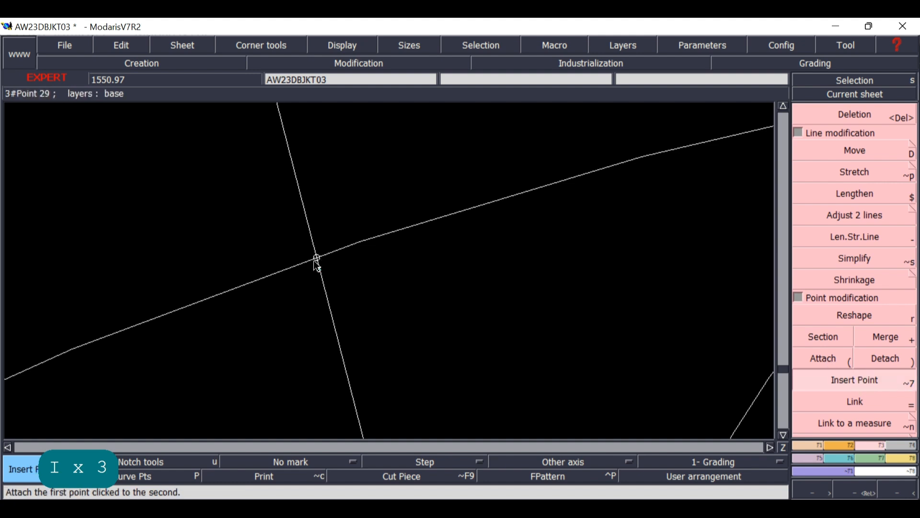
pyautogui.click(317, 259)
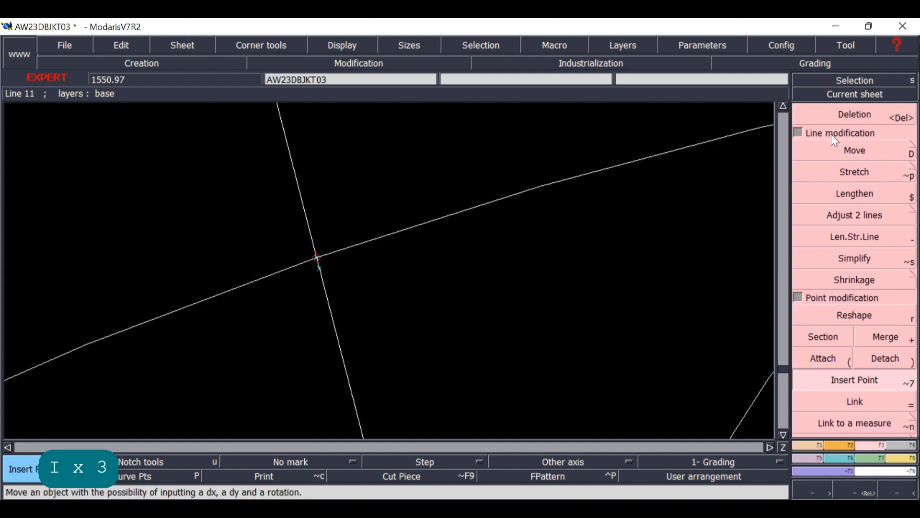
# Delete the old point just below the left parallel line's crossing with the bottom arc.
pyautogui.click(887, 116)
pyautogui.click(320, 268)
pyautogui.click(374, 295)
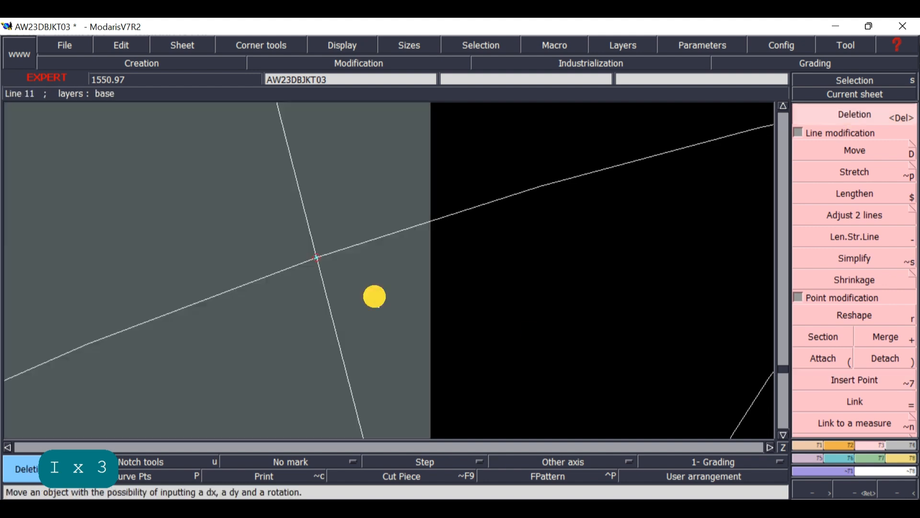
# Create an intersection point where the right parallel line crosses the bottom arc.
pyautogui.click(898, 494)
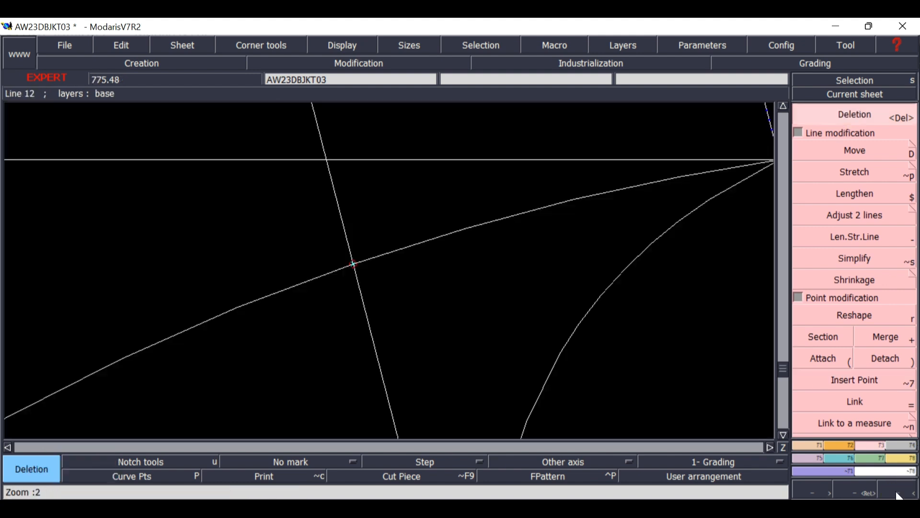
pyautogui.click(897, 493)
pyautogui.click(898, 494)
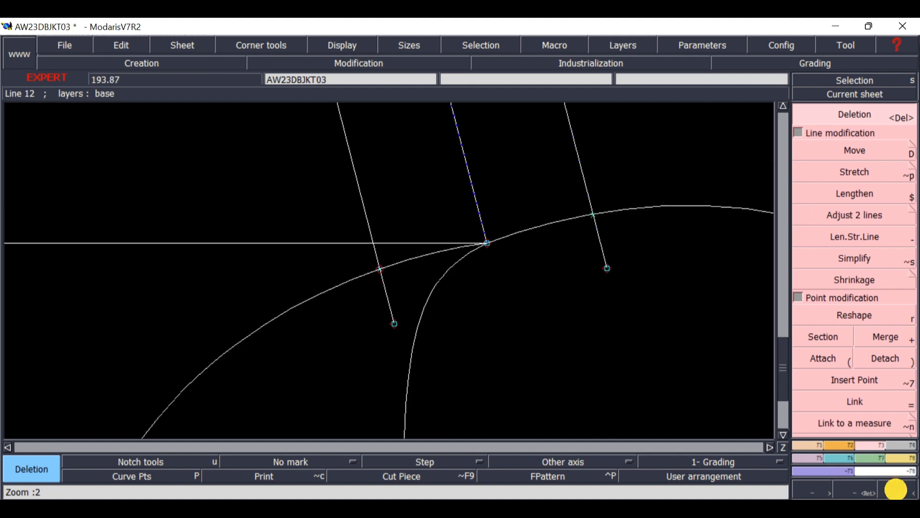
pyautogui.click(898, 493)
pyautogui.click(880, 493)
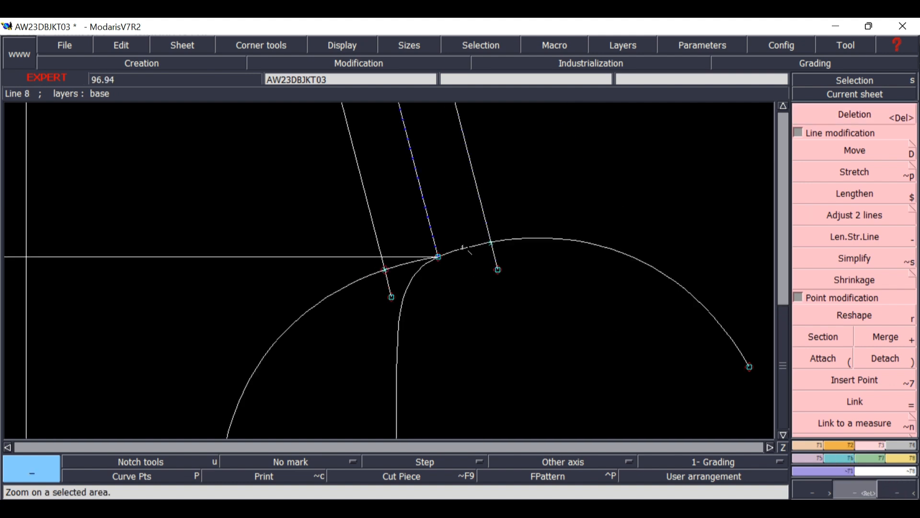
pyautogui.click(466, 223)
pyautogui.click(506, 259)
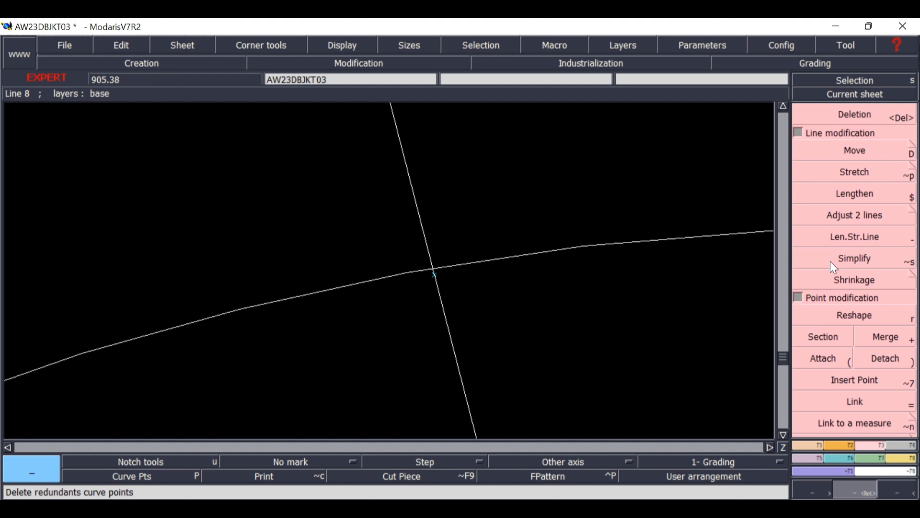
pyautogui.press('i')
pyautogui.press('i')
pyautogui.press('i')
pyautogui.press('i')
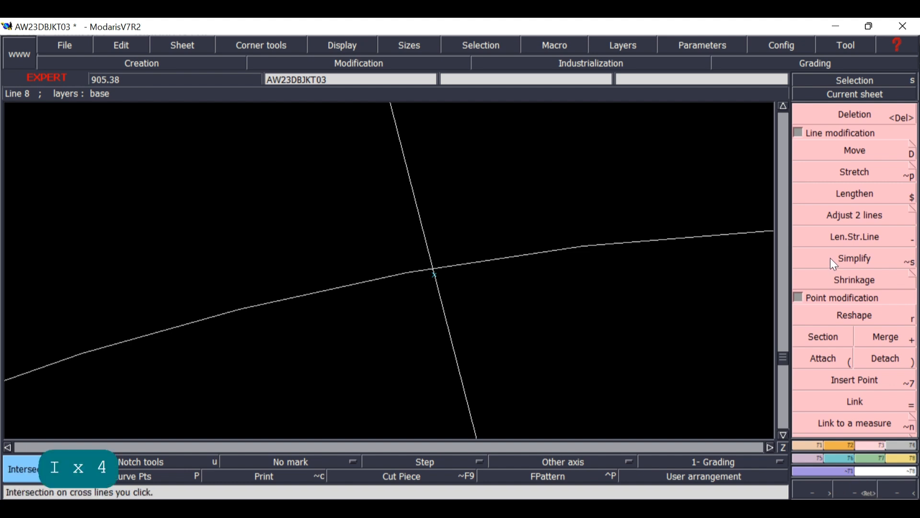
pyautogui.click(436, 271)
pyautogui.click(438, 272)
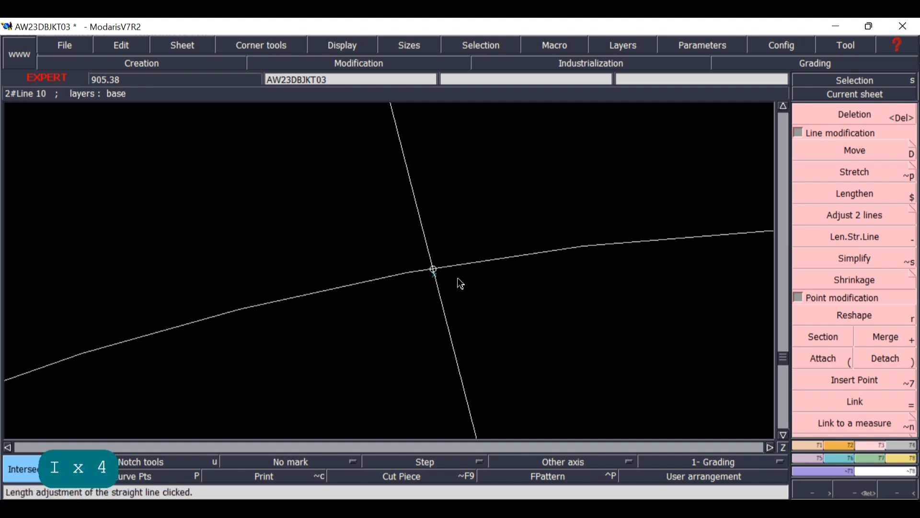
# Insert the right intersection point into the bottom arc and delete the old point just below the crossing.
pyautogui.click(834, 377)
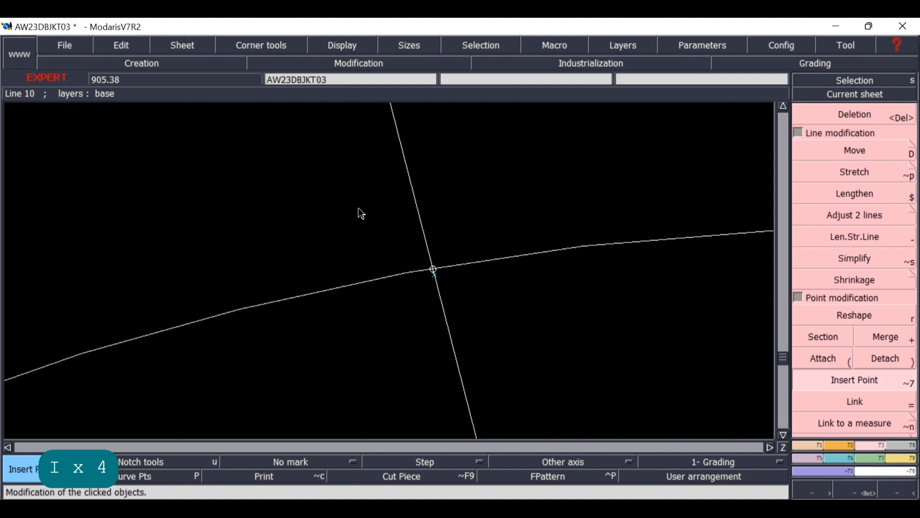
pyautogui.click(433, 269)
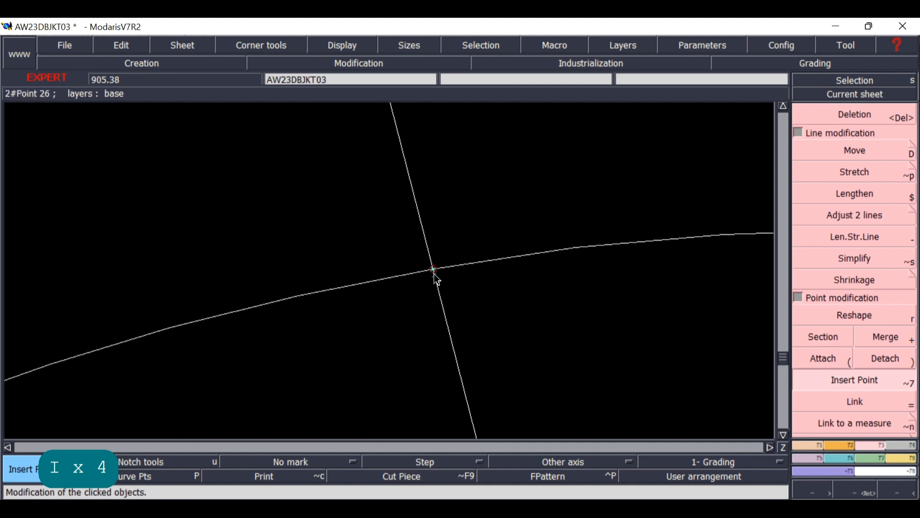
pyautogui.click(858, 115)
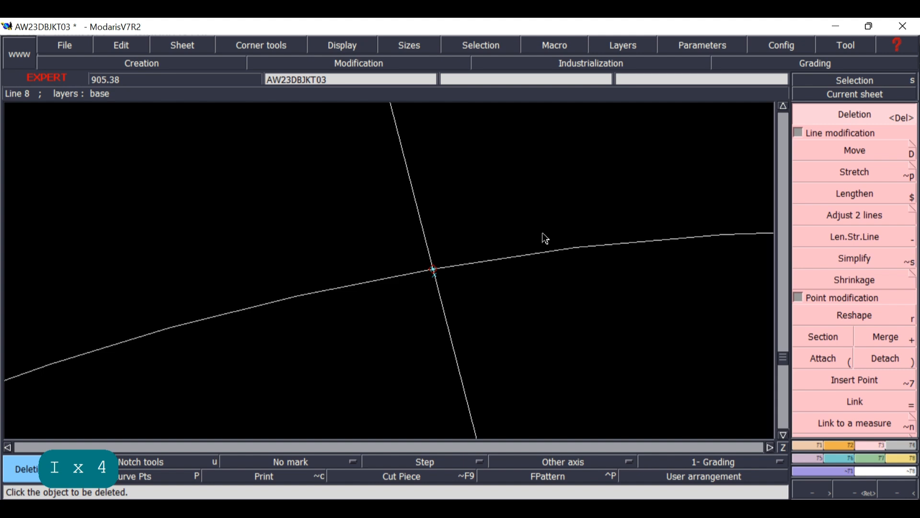
pyautogui.click(433, 277)
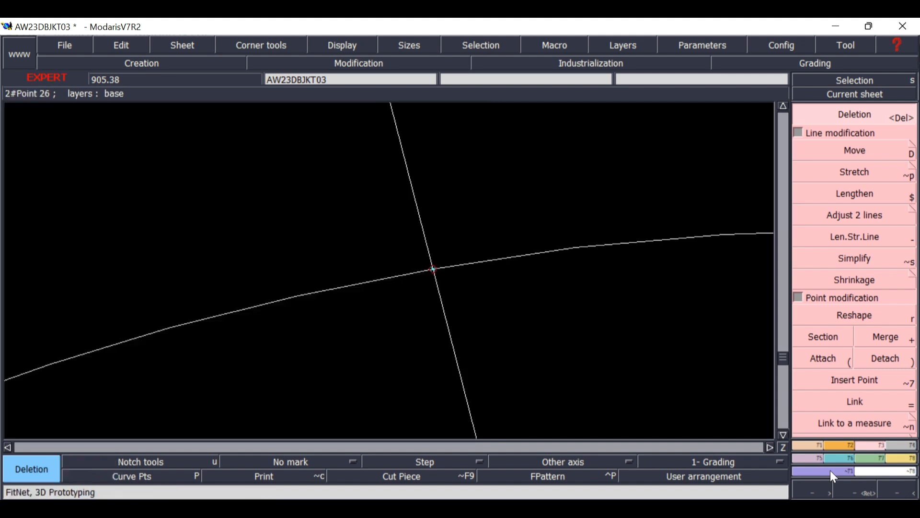
# Delete the extended lower end points of both outer parallel lines.
pyautogui.click(903, 487)
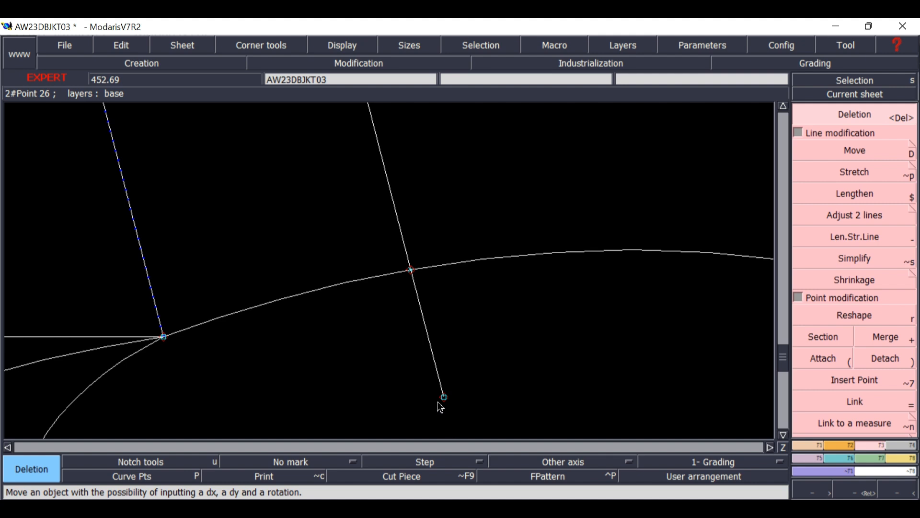
pyautogui.click(450, 399)
pyautogui.click(901, 489)
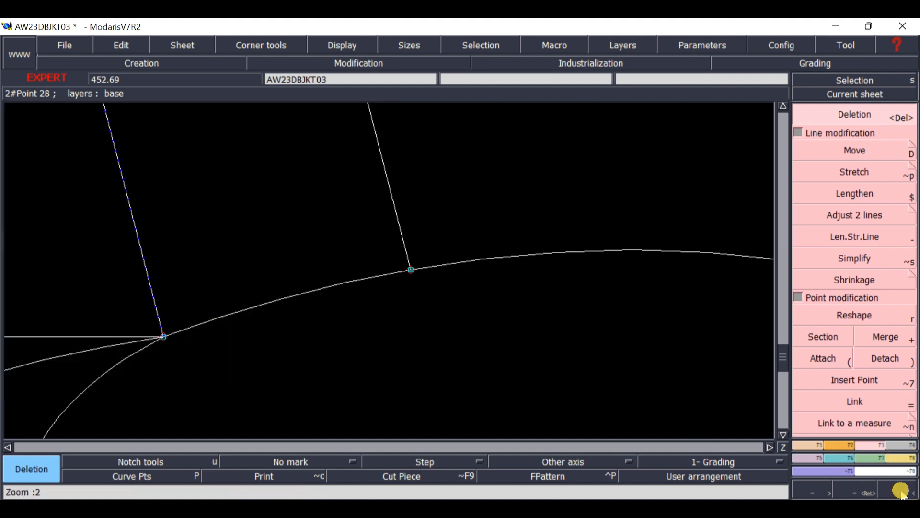
pyautogui.click(168, 397)
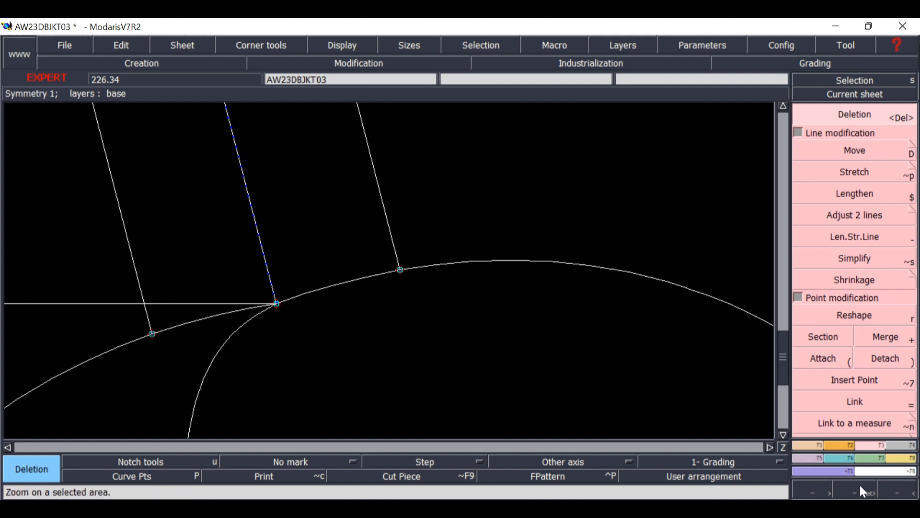
# Delete the surplus points of the upper curve and the bottom arc that lie beyond the right parallel line.
pyautogui.click(905, 492)
pyautogui.click(905, 493)
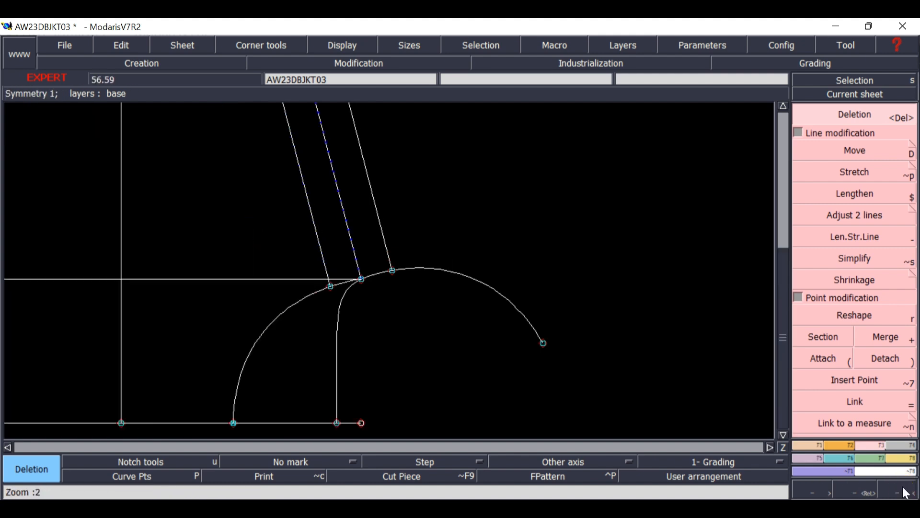
pyautogui.click(905, 493)
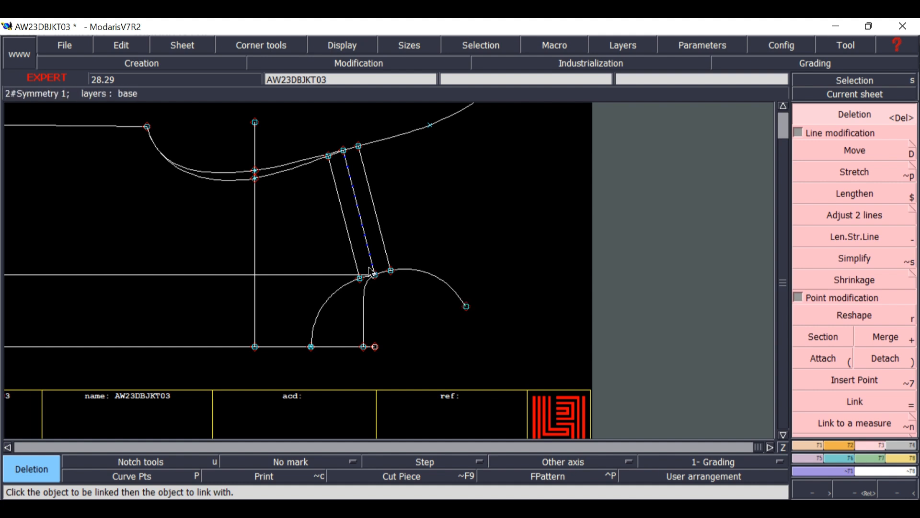
pyautogui.click(853, 482)
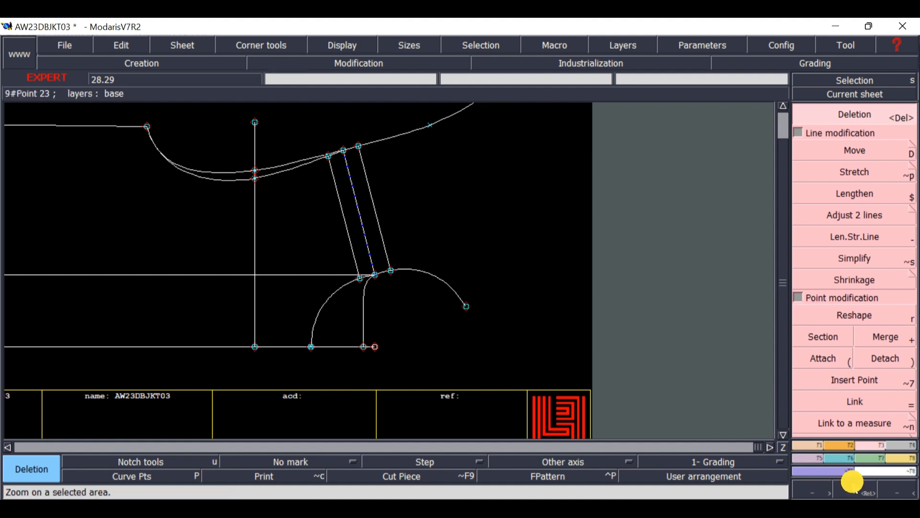
pyautogui.click(900, 487)
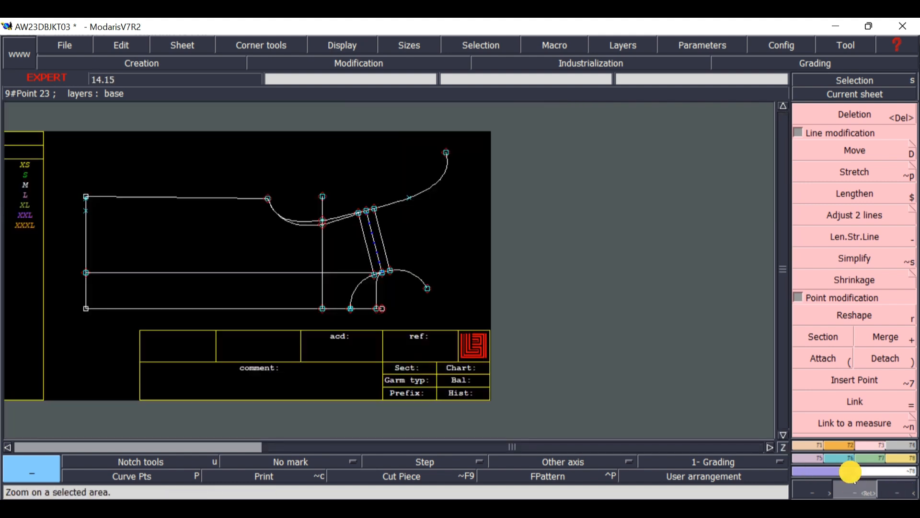
pyautogui.moveTo(302, 142); pyautogui.dragTo(525, 291)
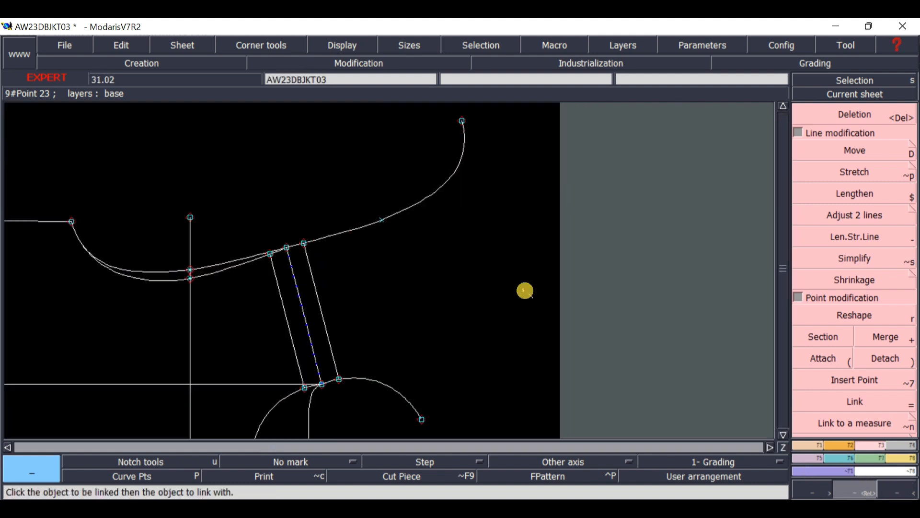
pyautogui.click(847, 122)
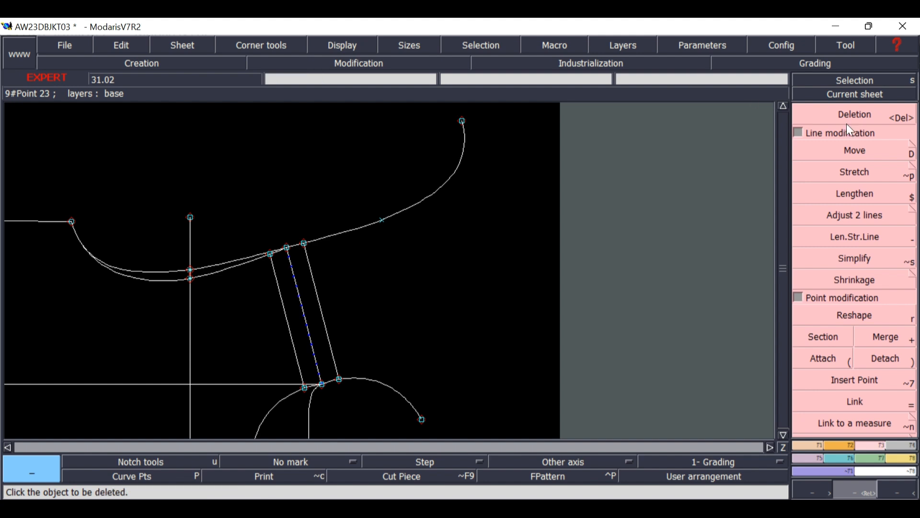
pyautogui.click(463, 120)
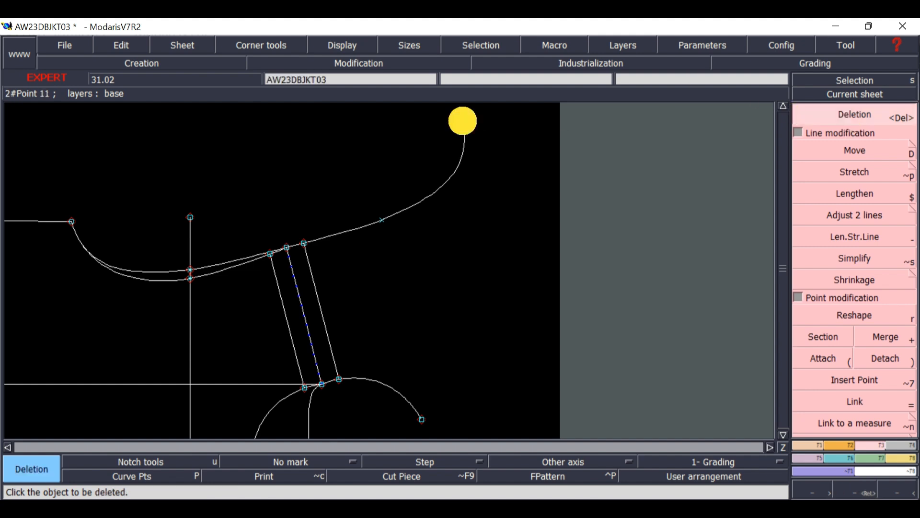
pyautogui.click(381, 220)
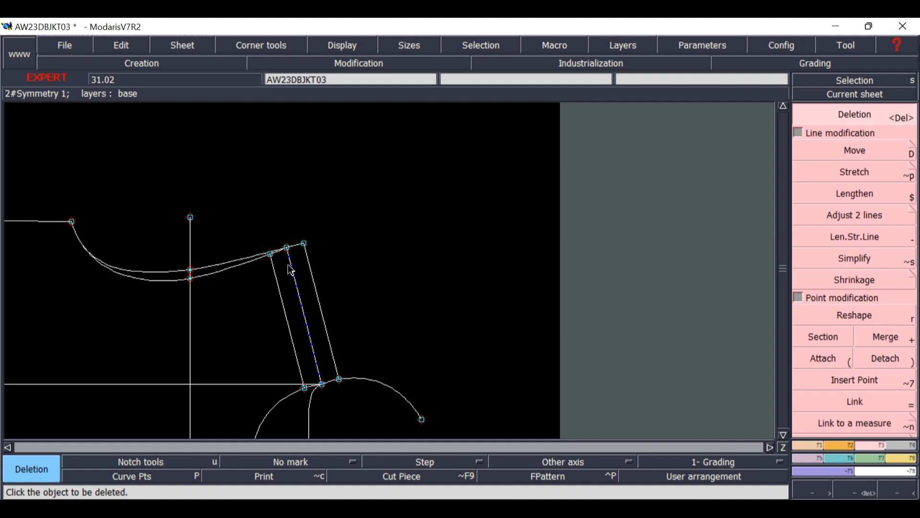
pyautogui.click(422, 419)
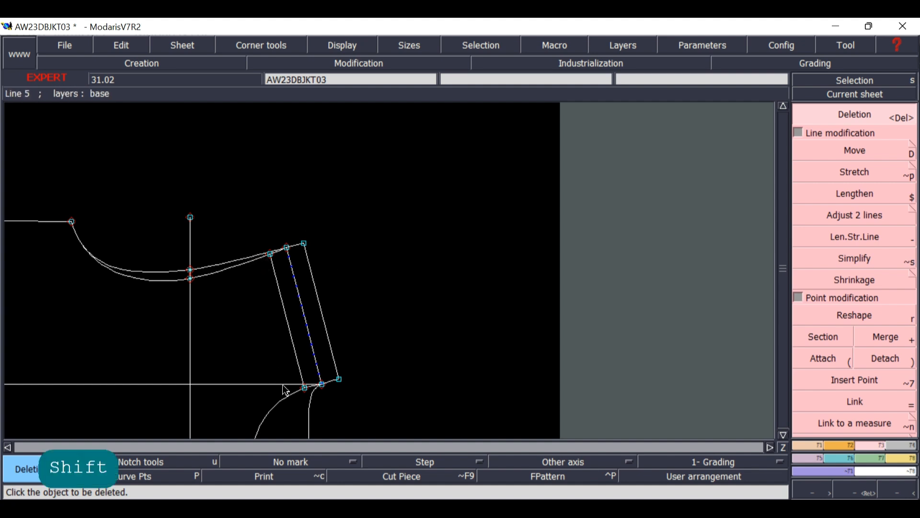
# Use Adjust 2 lines to end the left bottom arc and the lower of the two upper curves at the left parallel line.
pyautogui.click(831, 363)
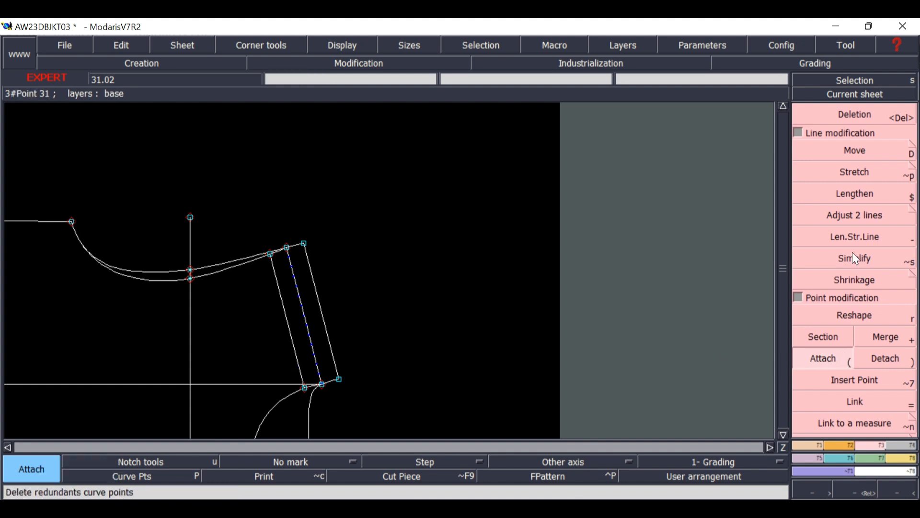
pyautogui.click(842, 218)
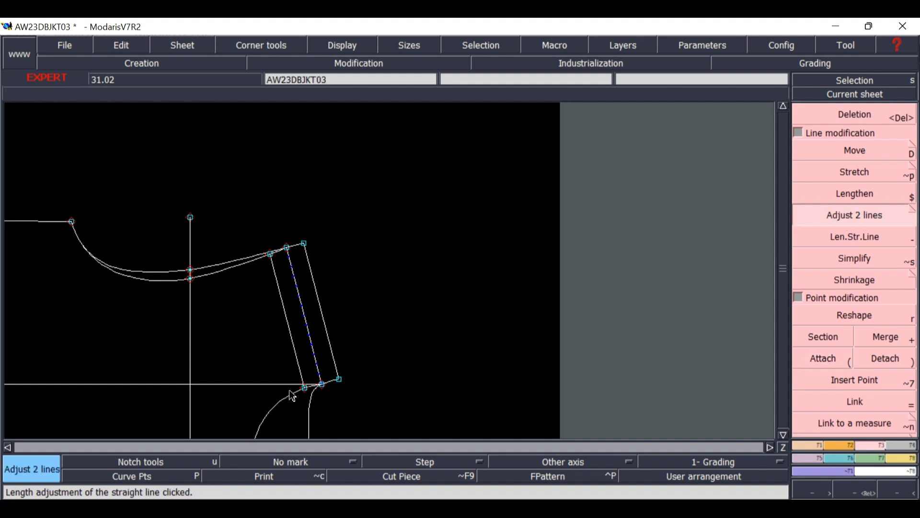
pyautogui.click(279, 403)
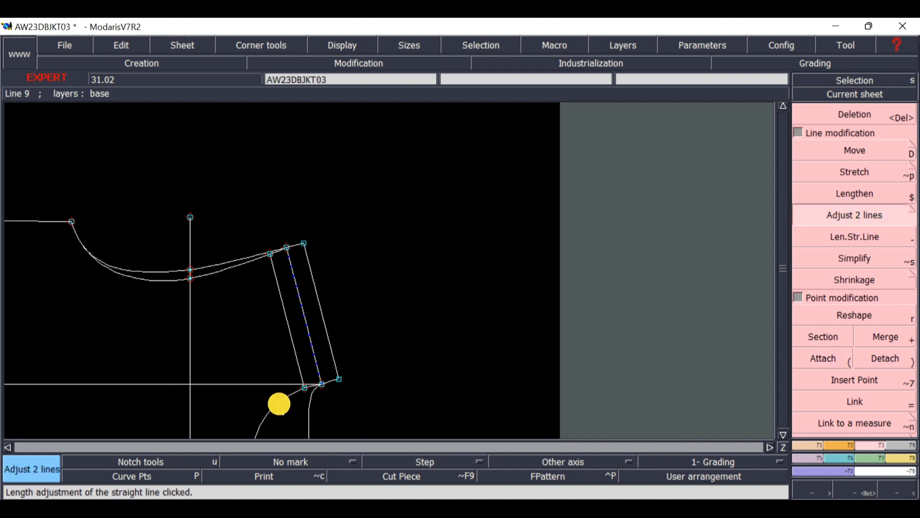
pyautogui.click(294, 345)
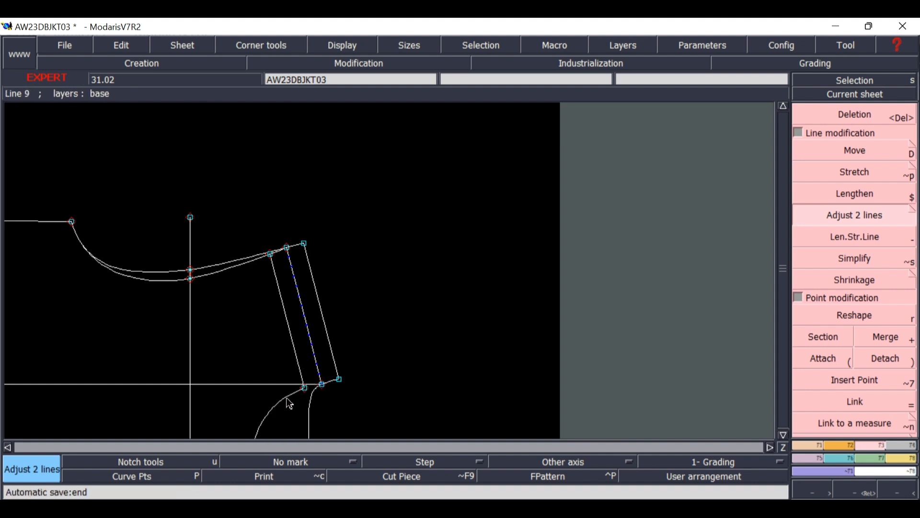
pyautogui.click(277, 283)
# Delete the long horizontal construction line that runs to the lower end of the middle parallel line.
pyautogui.click(843, 111)
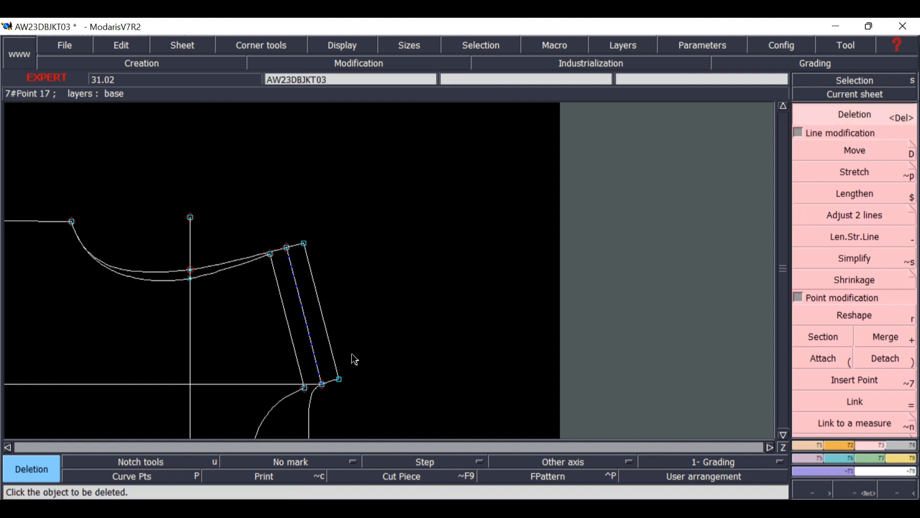
pyautogui.click(243, 385)
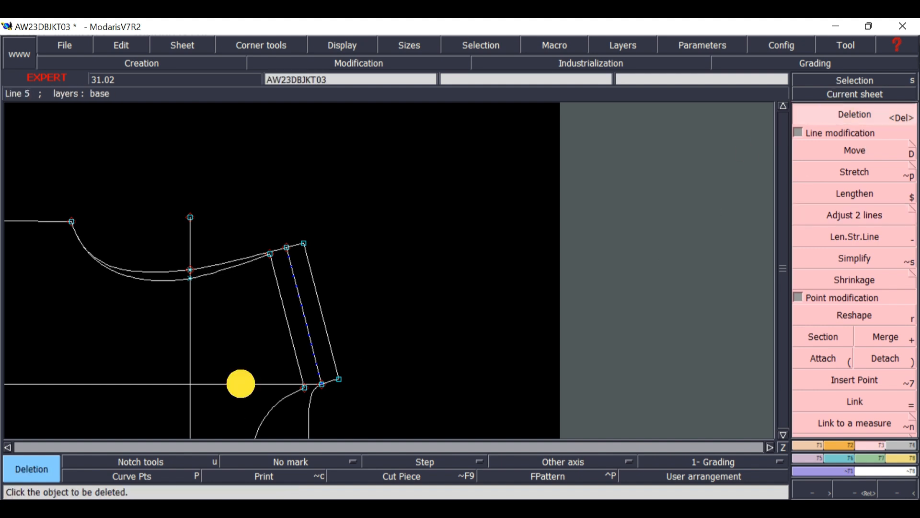
# Attach the protruding right end point of the bottom horizontal line to the lower end point of the adjacent right curve.
pyautogui.click(893, 495)
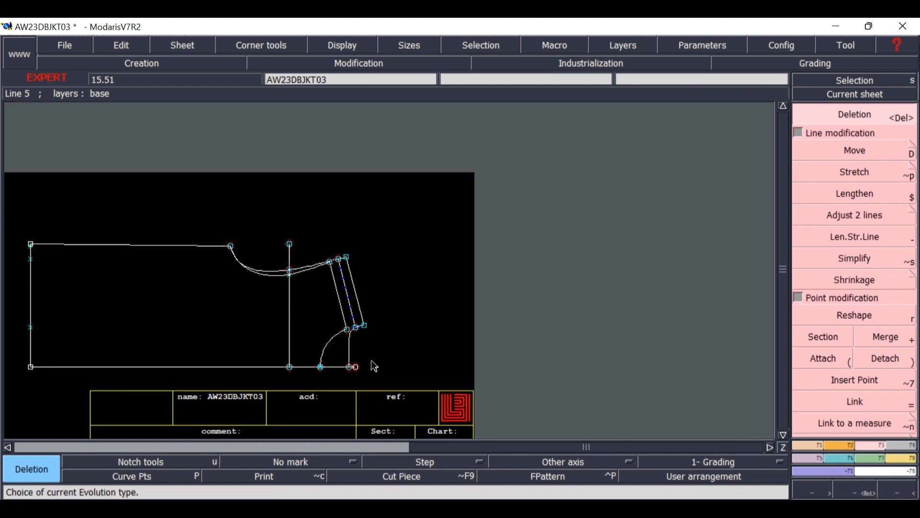
pyautogui.press('Return')
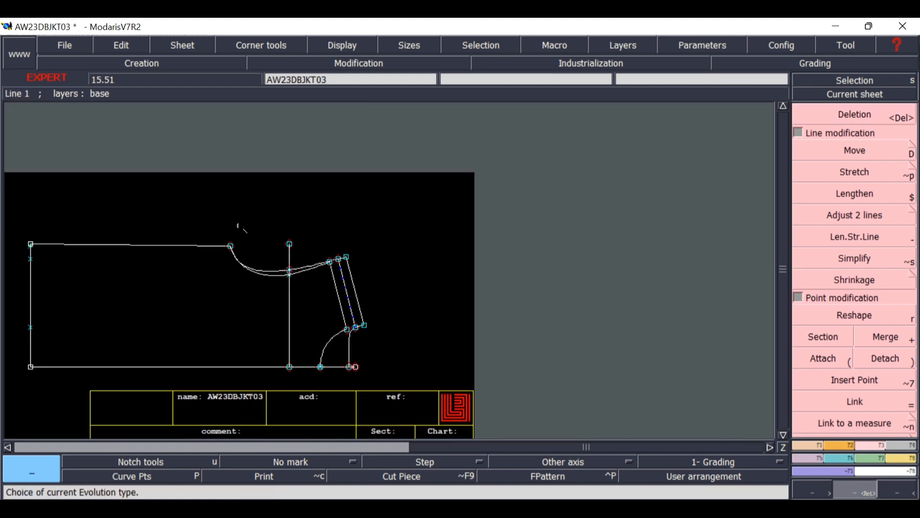
pyautogui.moveTo(241, 226); pyautogui.dragTo(375, 386)
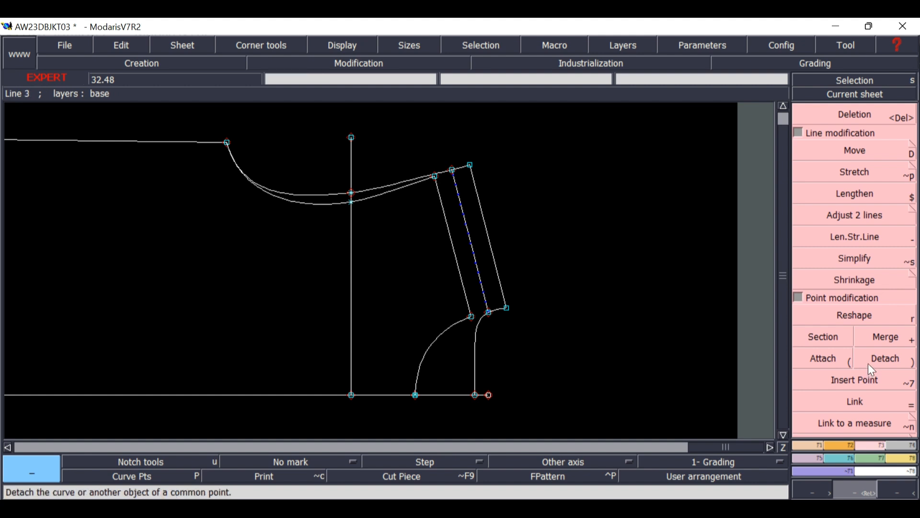
pyautogui.click(829, 365)
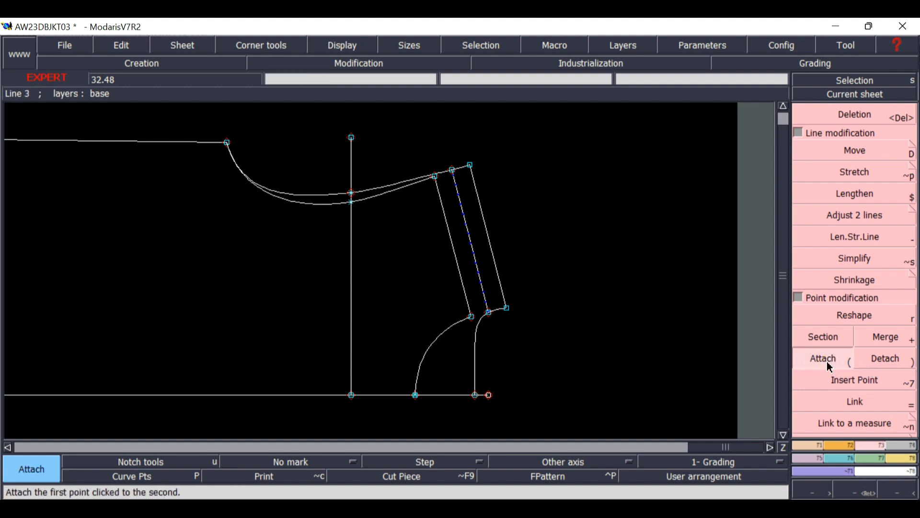
pyautogui.click(489, 396)
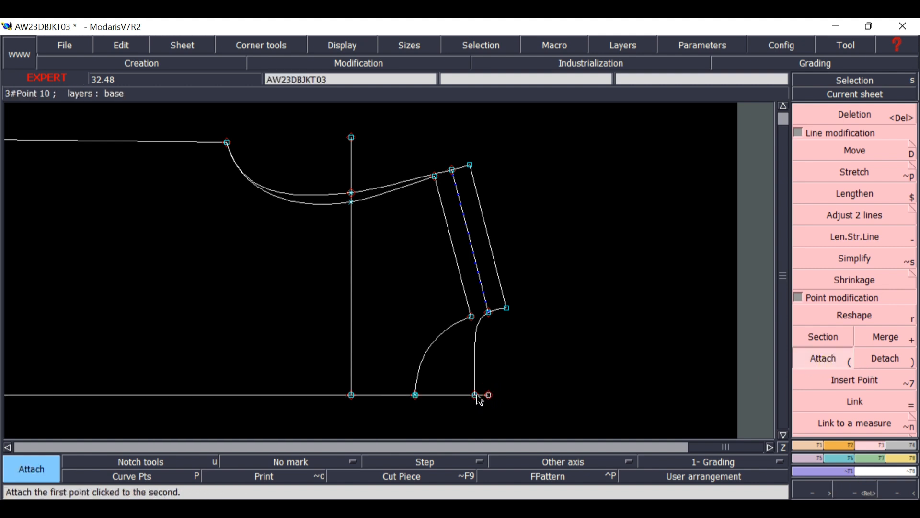
pyautogui.click(476, 396)
# Delete the surplus upper end point of the middle vertical line so the line ends at the upper curve.
pyautogui.click(852, 119)
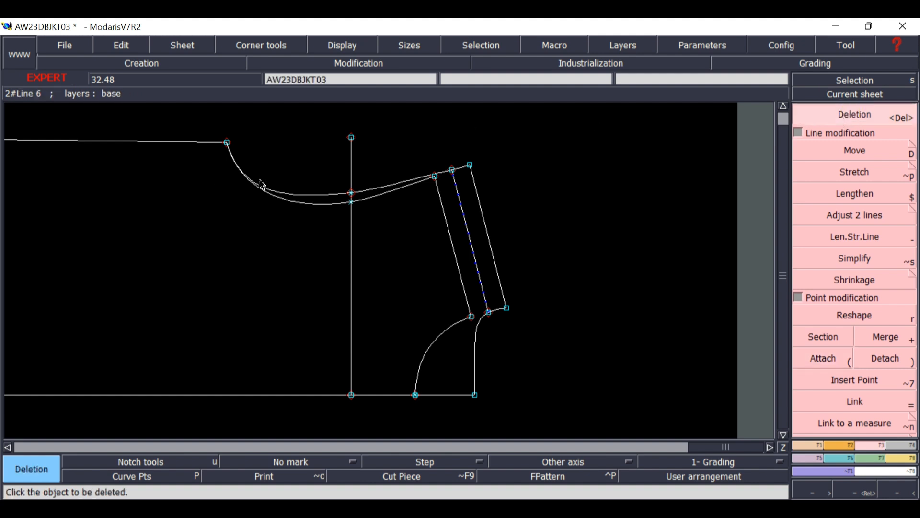
pyautogui.click(353, 145)
pyautogui.press('shift')
pyautogui.press('shift')
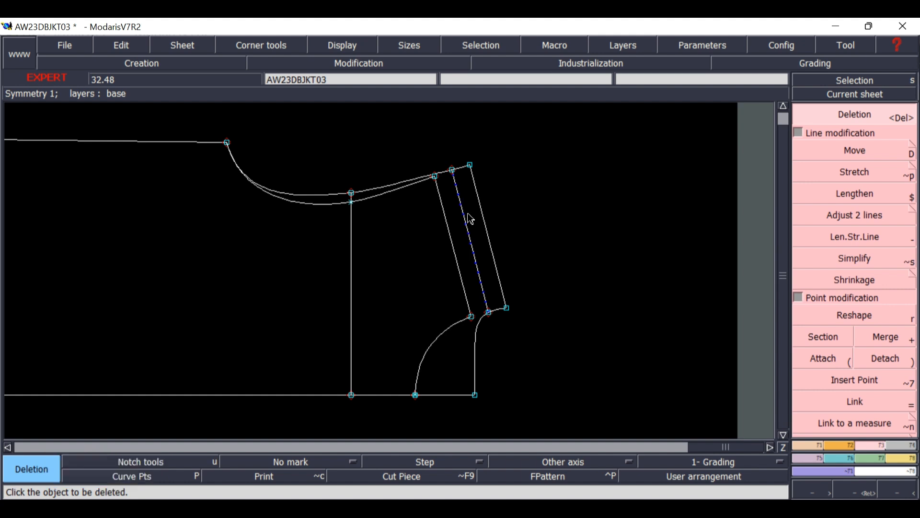
# Erase the symmetry axis from the middle of the three slanted parallel lines.
pyautogui.press('capslock')
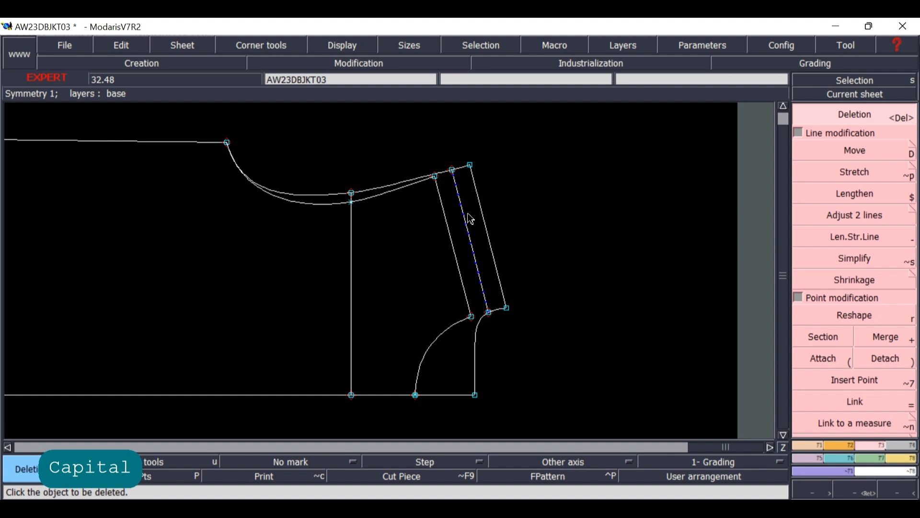
pyautogui.press('g')
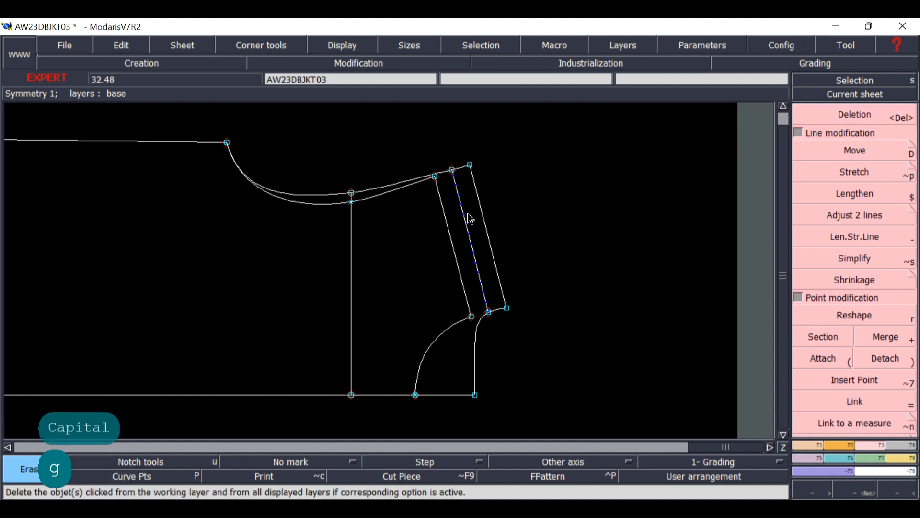
pyautogui.click(473, 249)
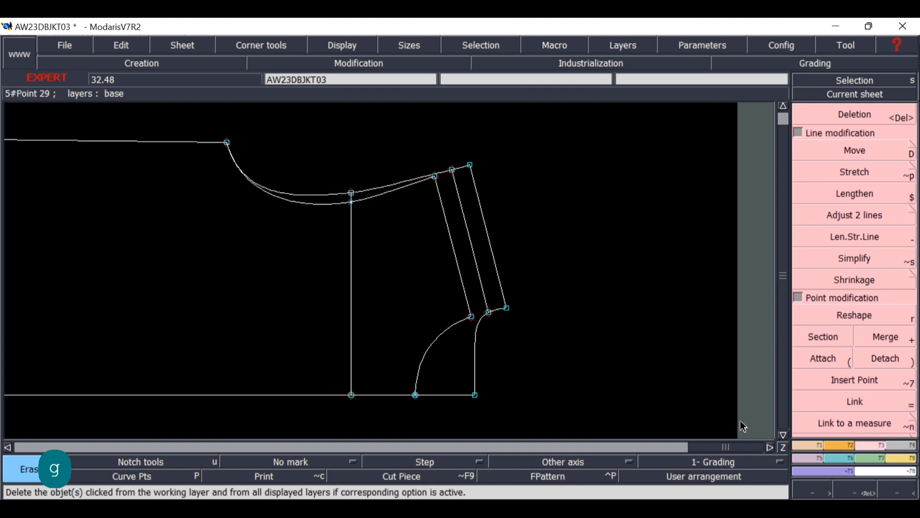
# Create a parallel of the left vertical hem line through the underarm point at the armhole curves' left end.
pyautogui.click(903, 487)
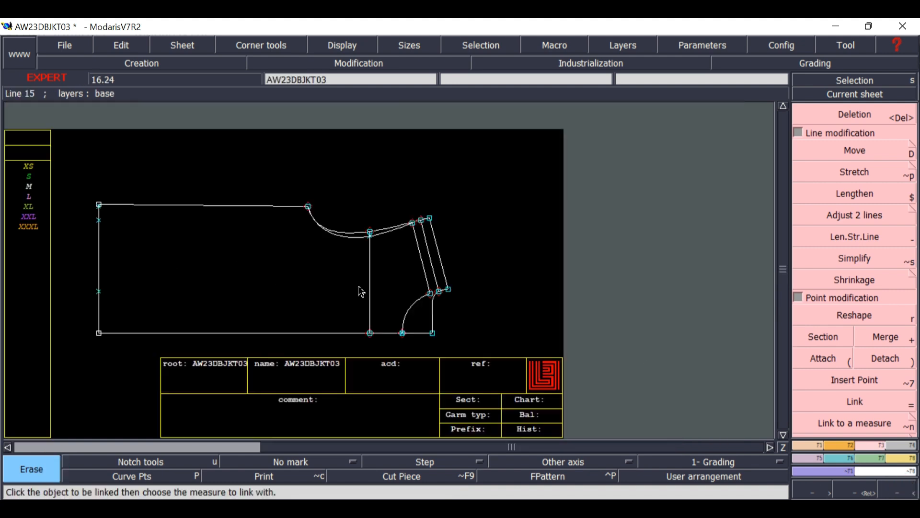
pyautogui.click(845, 488)
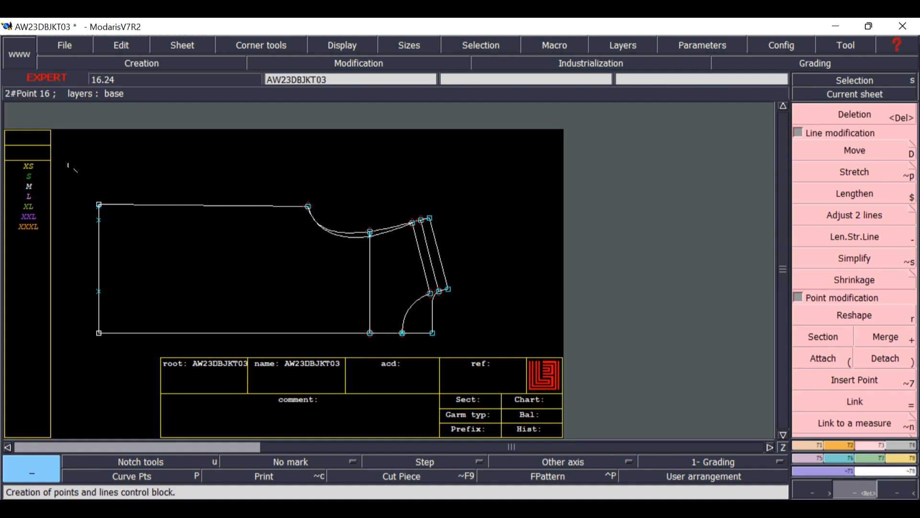
pyautogui.moveTo(71, 166)
pyautogui.mouseDown()
pyautogui.moveTo(416, 308)
pyautogui.moveTo(462, 380)
pyautogui.mouseUp()
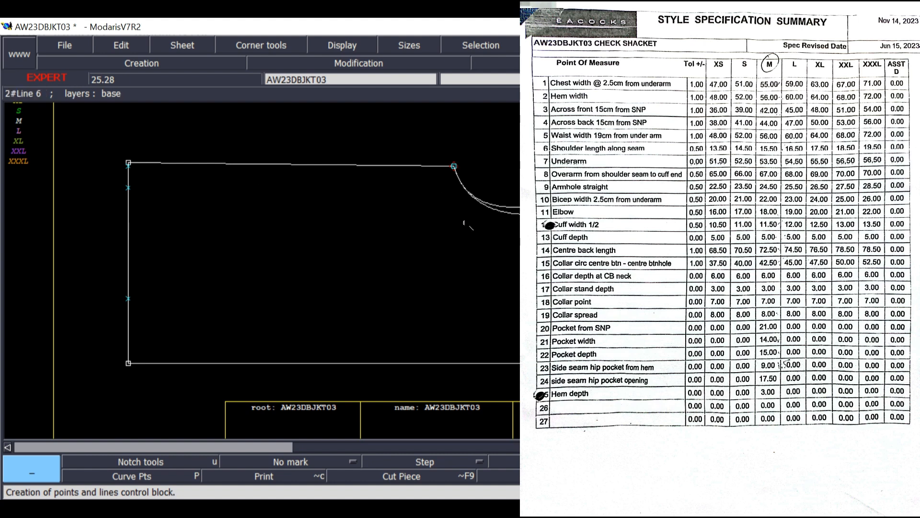
pyautogui.press('Delete')
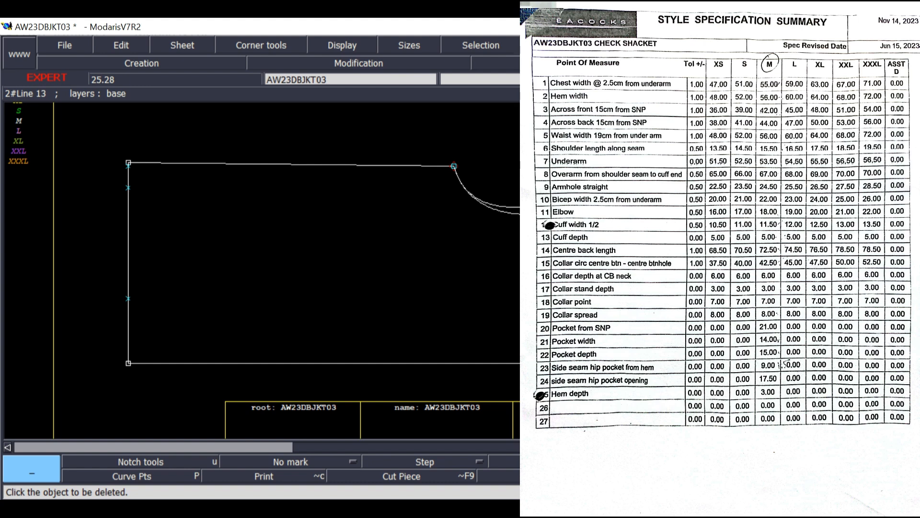
pyautogui.press('m')
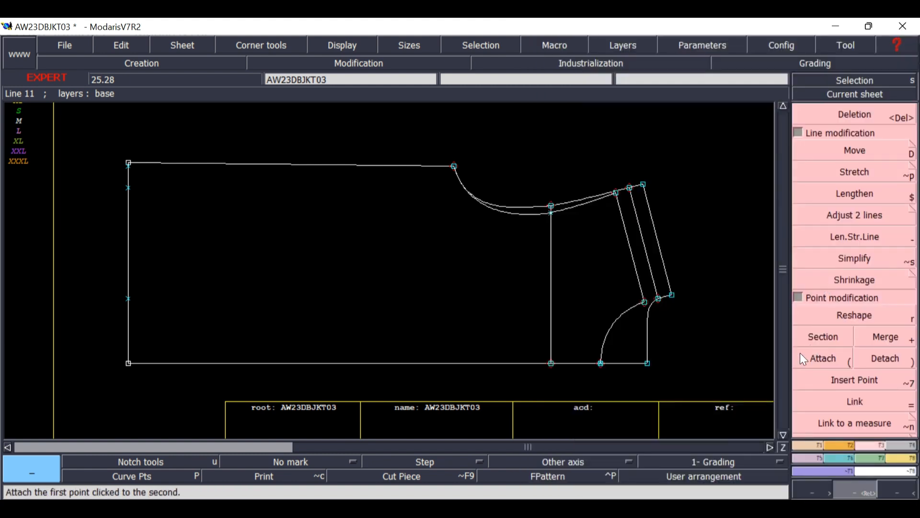
pyautogui.click(802, 353)
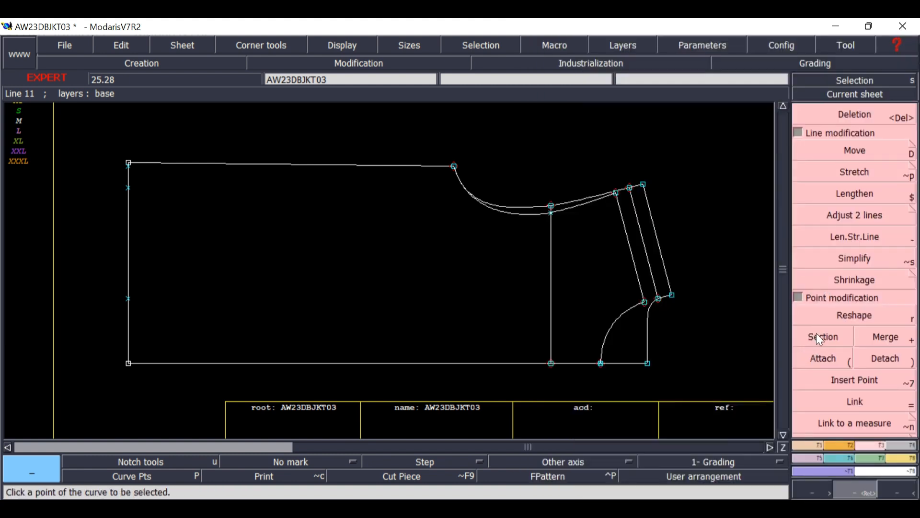
pyautogui.press('capslock')
pyautogui.press('x')
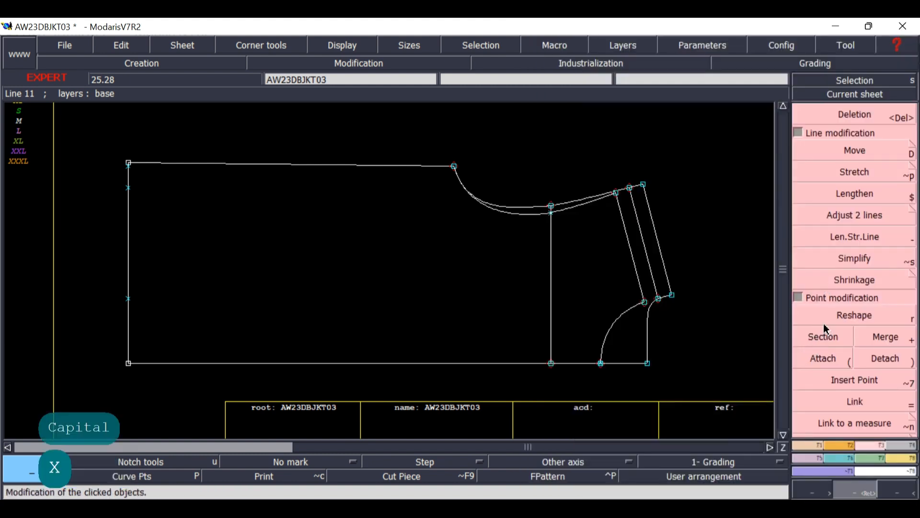
pyautogui.click(127, 246)
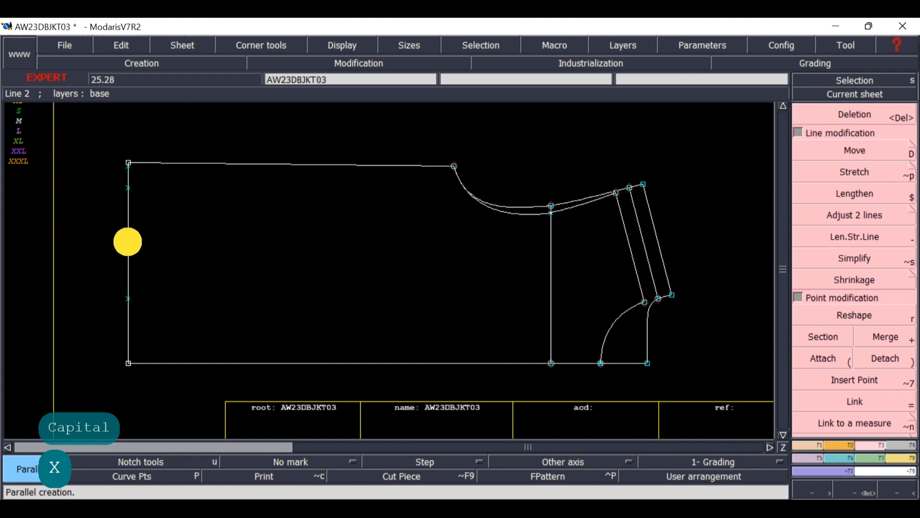
pyautogui.click(454, 226)
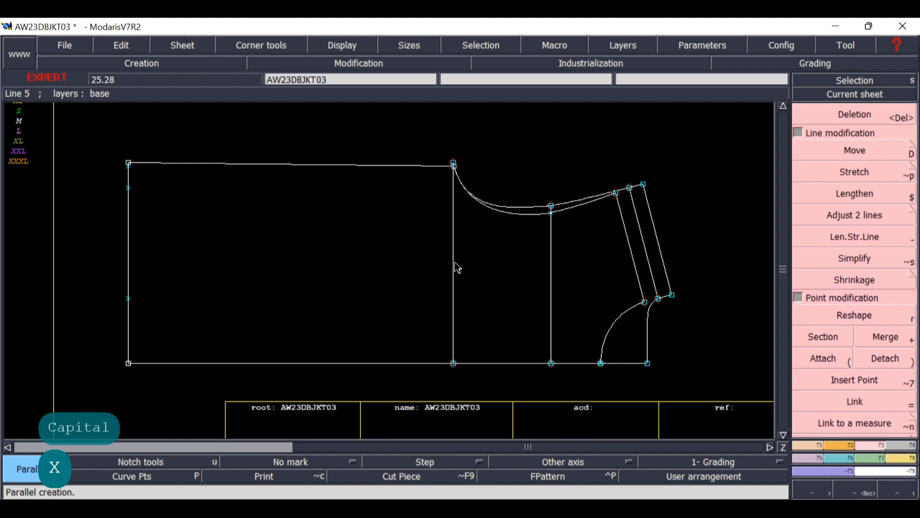
# Create a waist line parallel to the underarm line at a distance of 19 cm towards the hem.
pyautogui.click(454, 270)
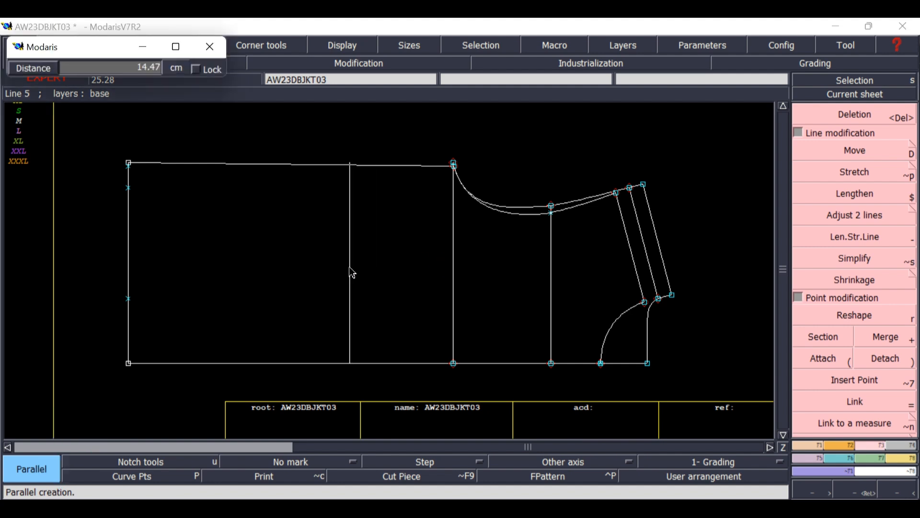
pyautogui.press('Down')
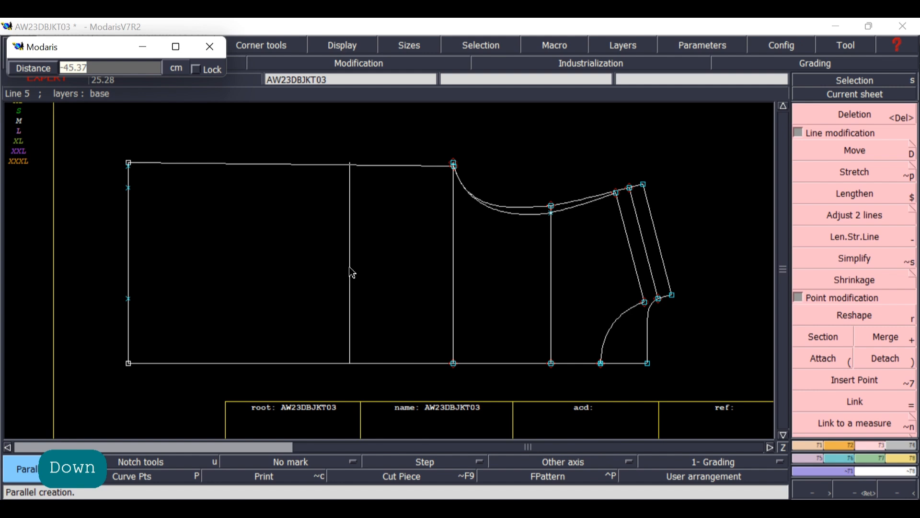
pyautogui.write('19')
pyautogui.press('Return')
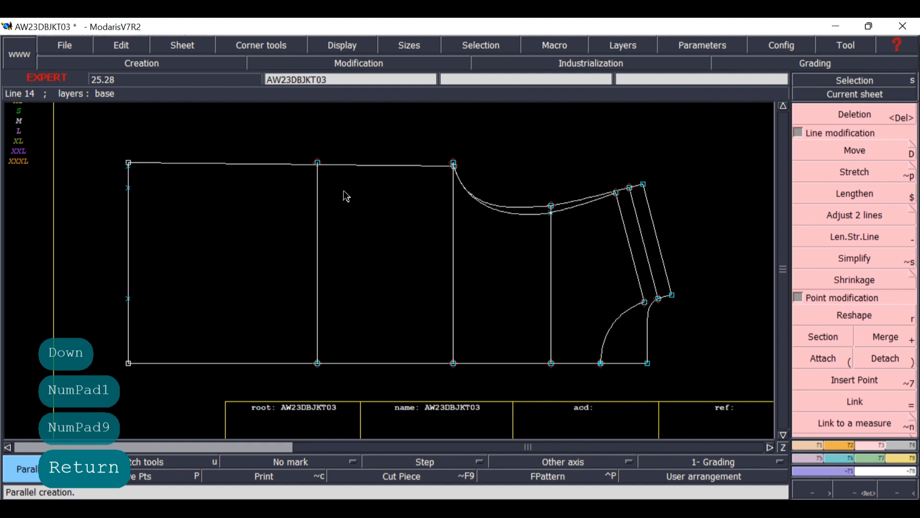
# Delete the old side seam line between hem and underarm and the vertical parallel line at the underarm point.
pyautogui.click(840, 114)
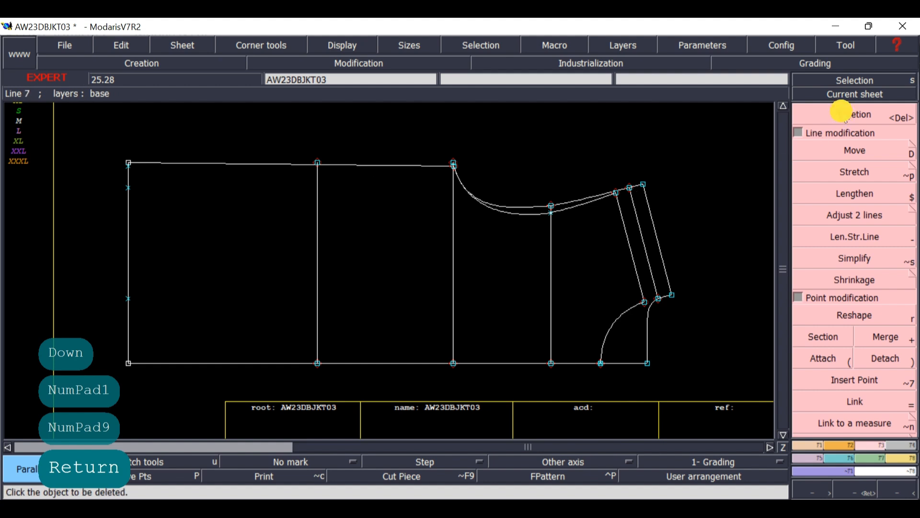
pyautogui.click(348, 164)
pyautogui.press('shift')
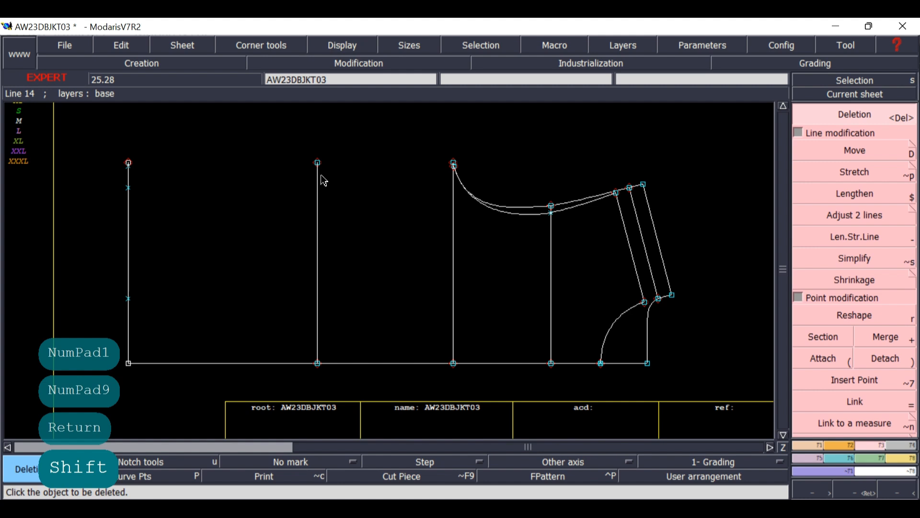
pyautogui.click(453, 276)
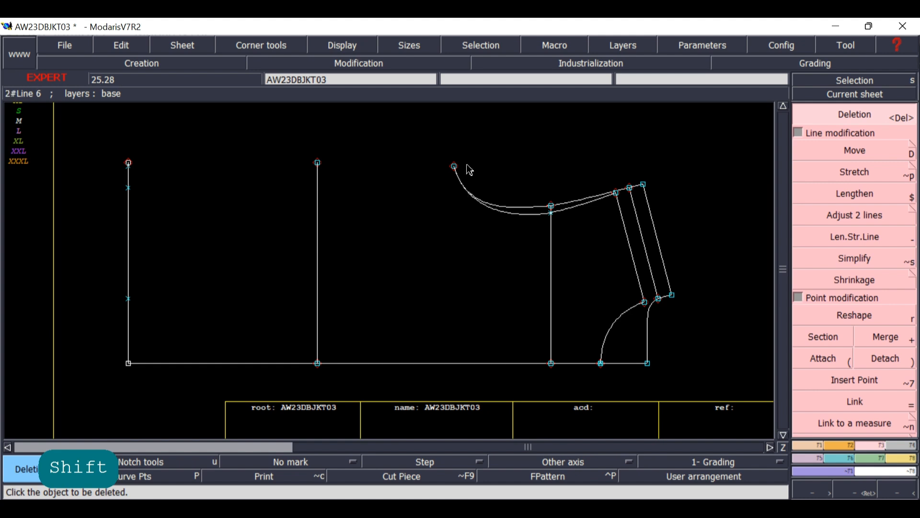
pyautogui.press('shift')
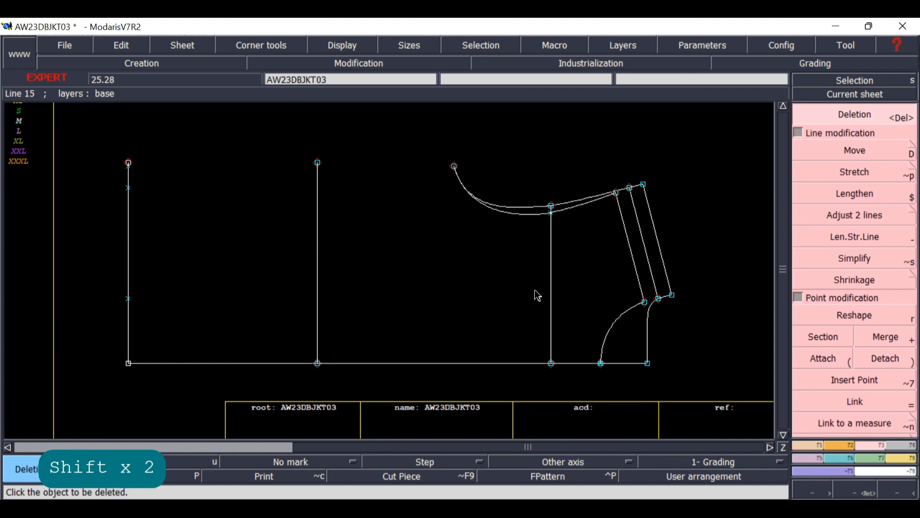
pyautogui.press('capslock')
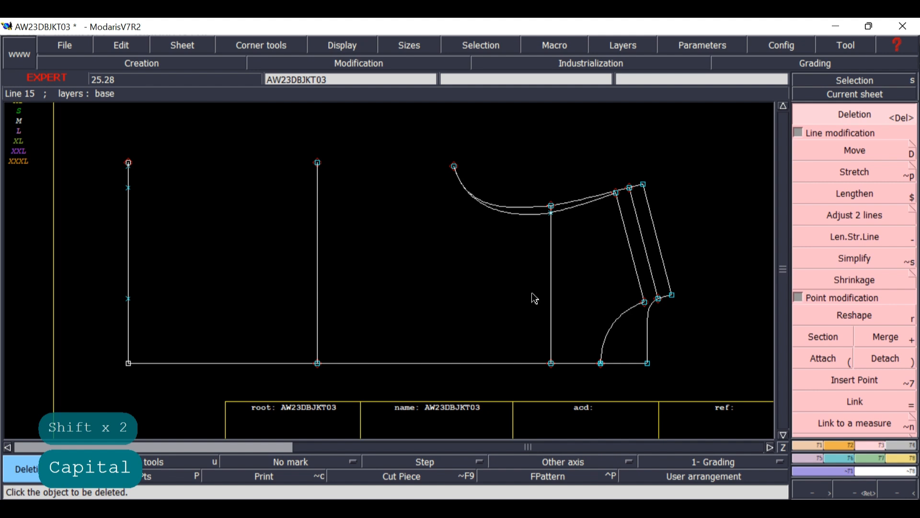
pyautogui.press('b')
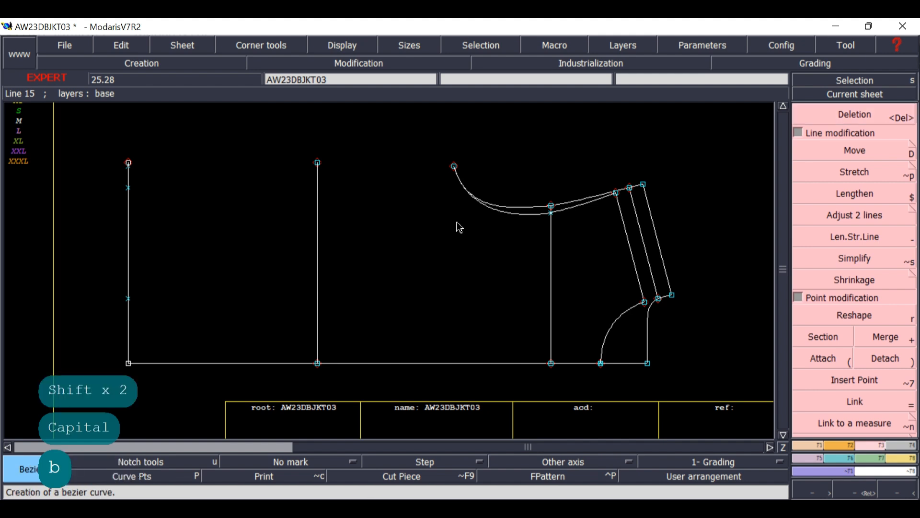
pyautogui.click(129, 163)
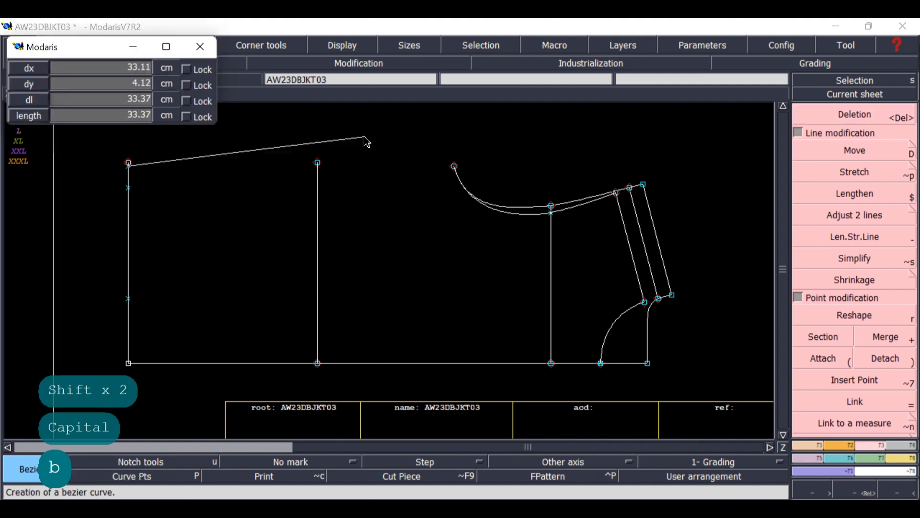
pyautogui.click(317, 163)
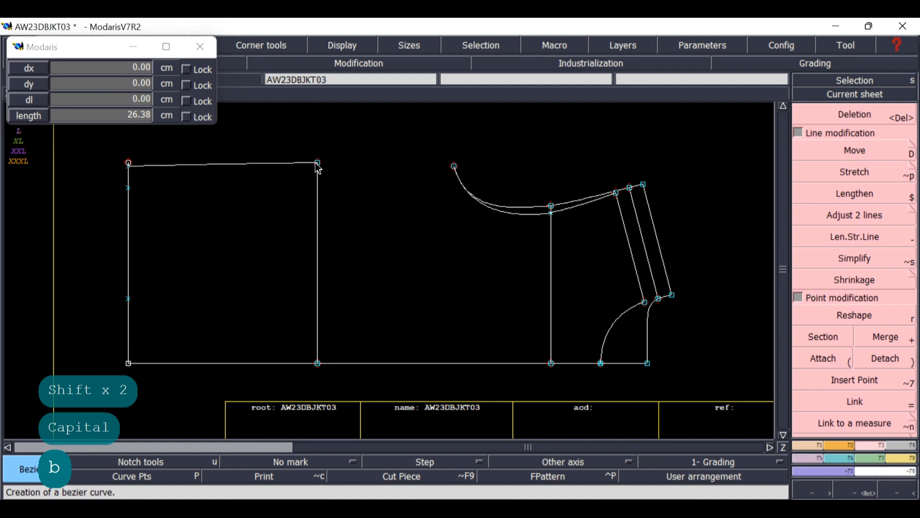
pyautogui.click(218, 199)
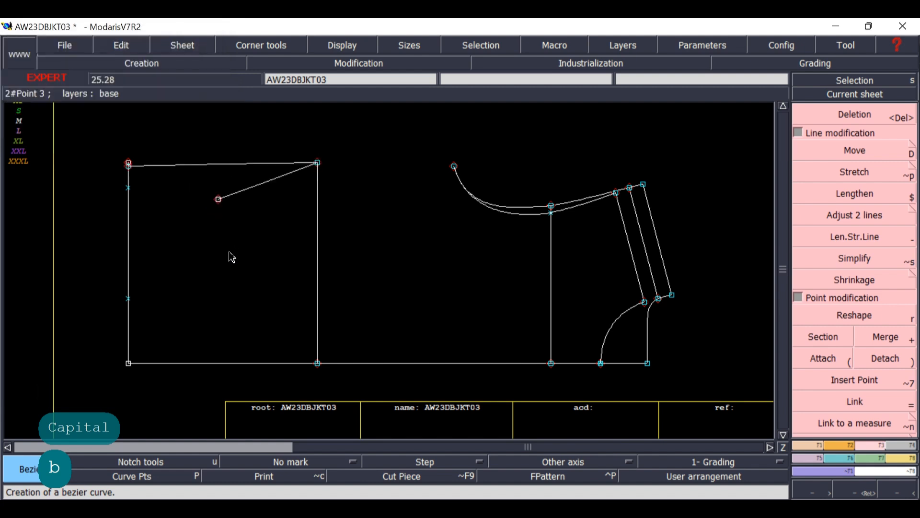
pyautogui.hotkey('ctrl', 'z')
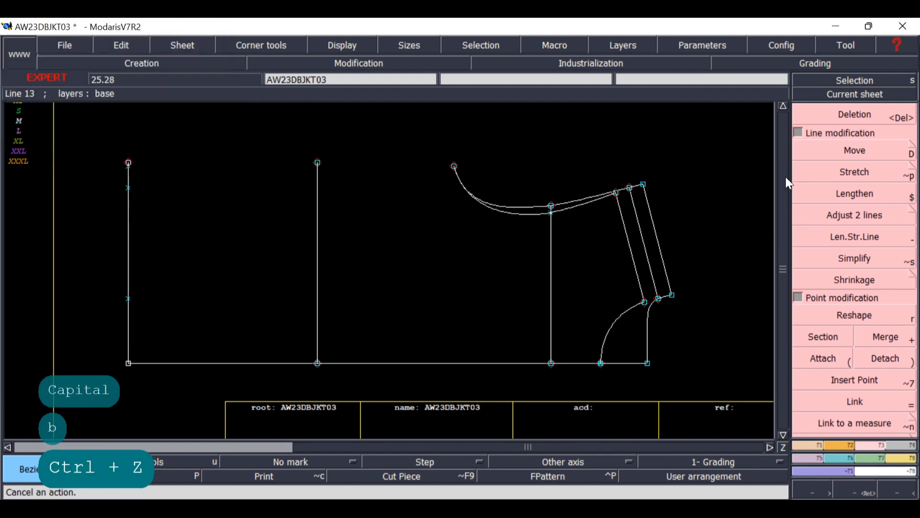
# Delete the three leftover marked points on the vertical hem line.
pyautogui.click(860, 123)
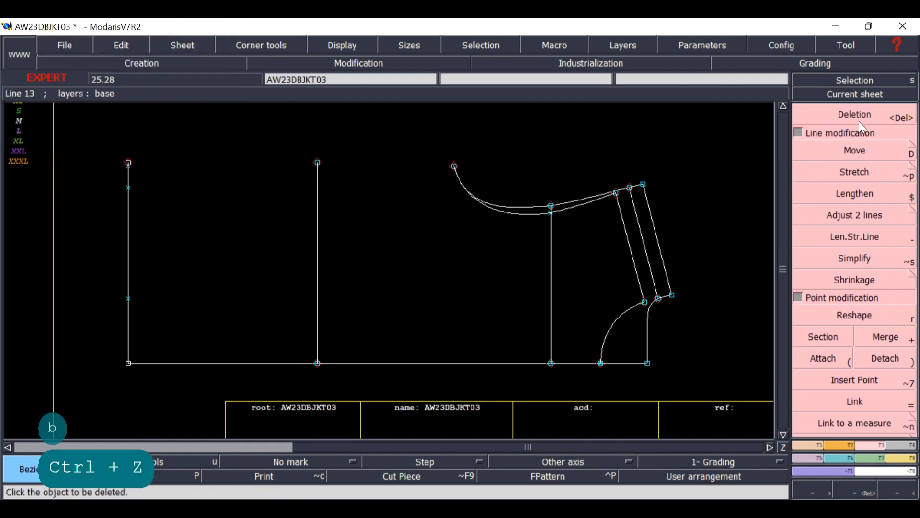
pyautogui.click(129, 166)
pyautogui.click(128, 188)
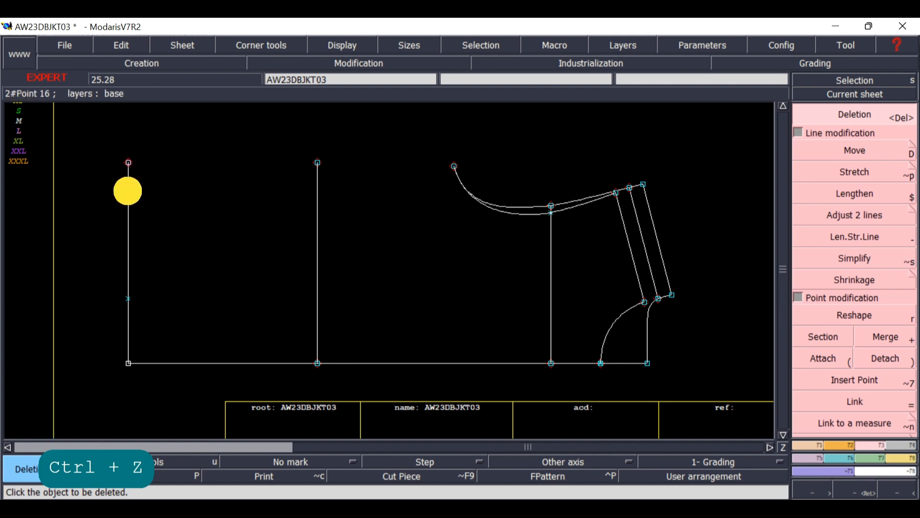
pyautogui.click(129, 300)
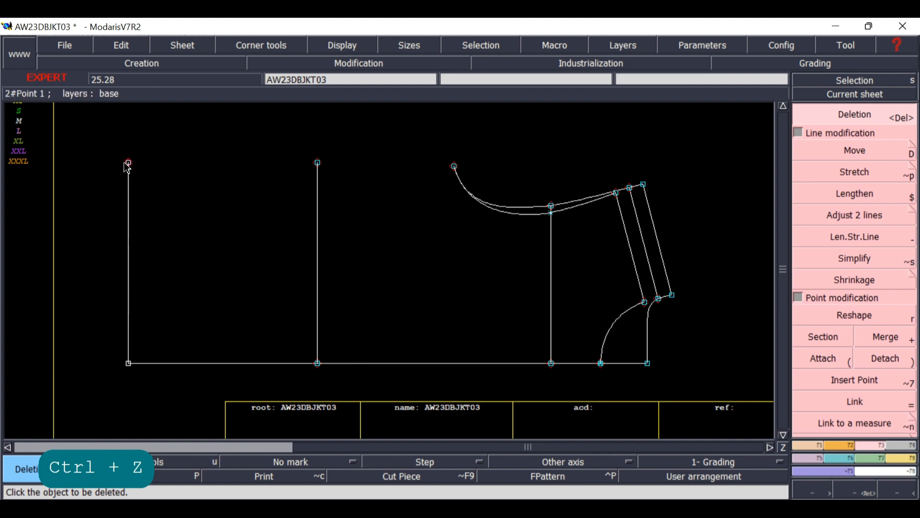
# Draw a Bezier side seam from the hem line's upper end through the waist line's upper end to the underarm point.
pyautogui.press('b')
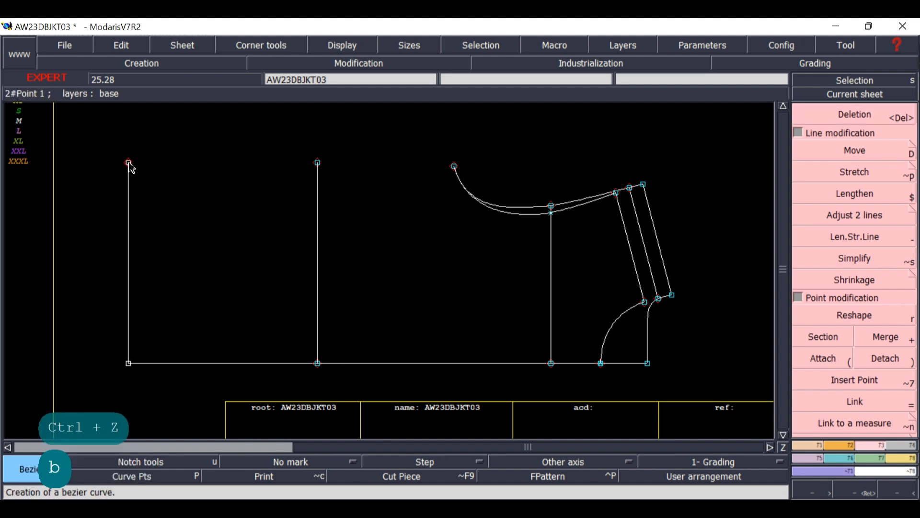
pyautogui.click(129, 163)
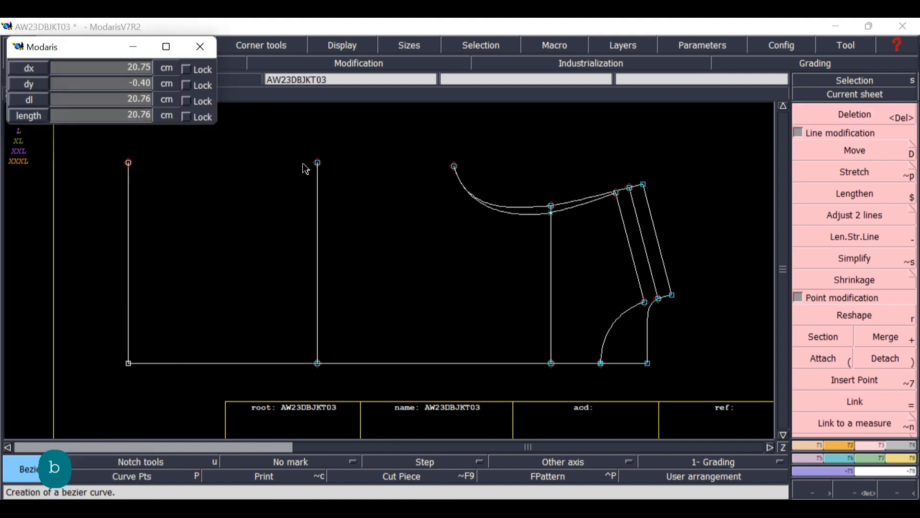
pyautogui.click(317, 163)
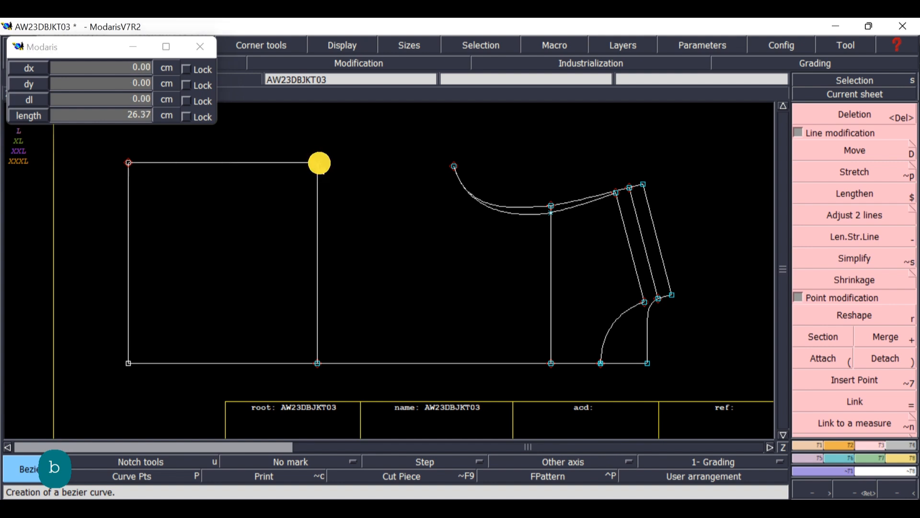
pyautogui.click(454, 166)
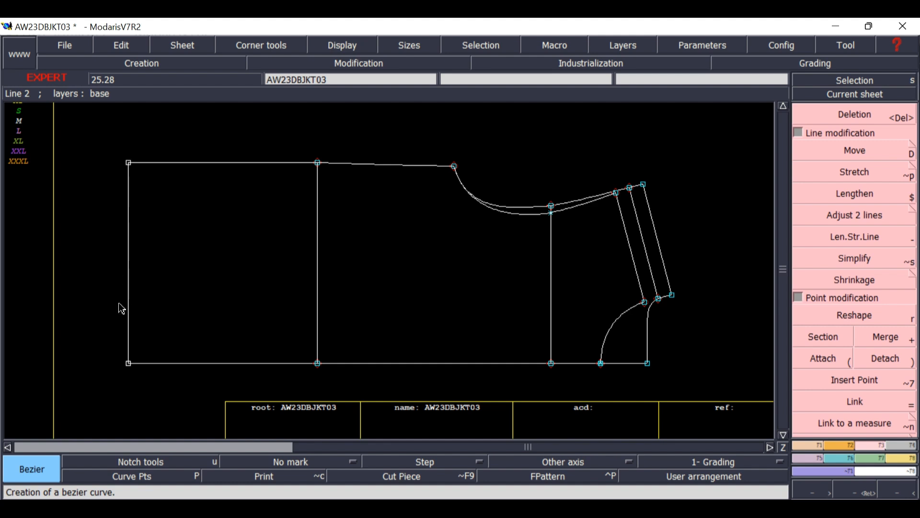
pyautogui.press('s')
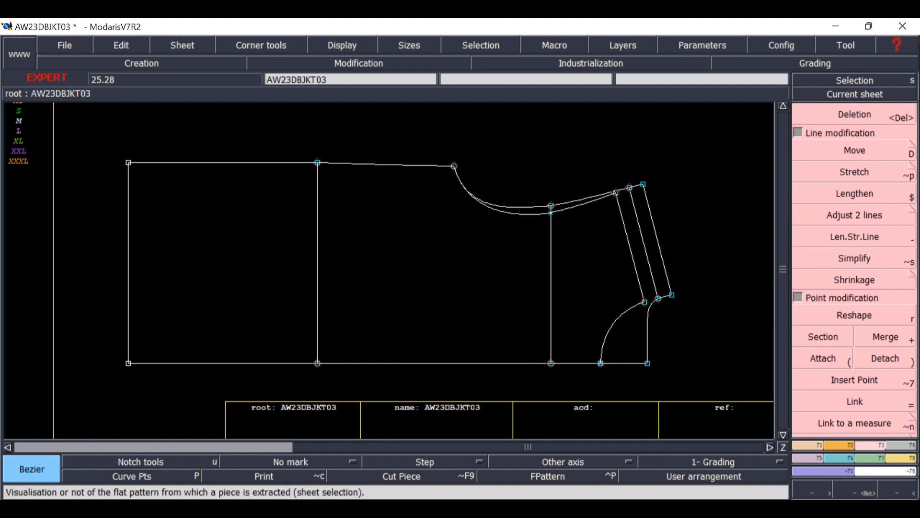
# Switch to the Photos viewer and examine the hem shape on the shacket's front photo.
pyautogui.click(603, 511)
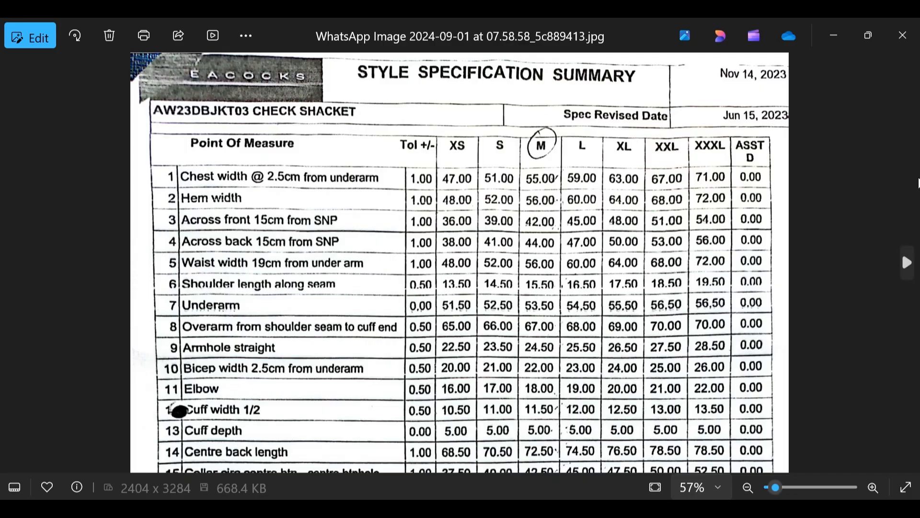
pyautogui.click(908, 262)
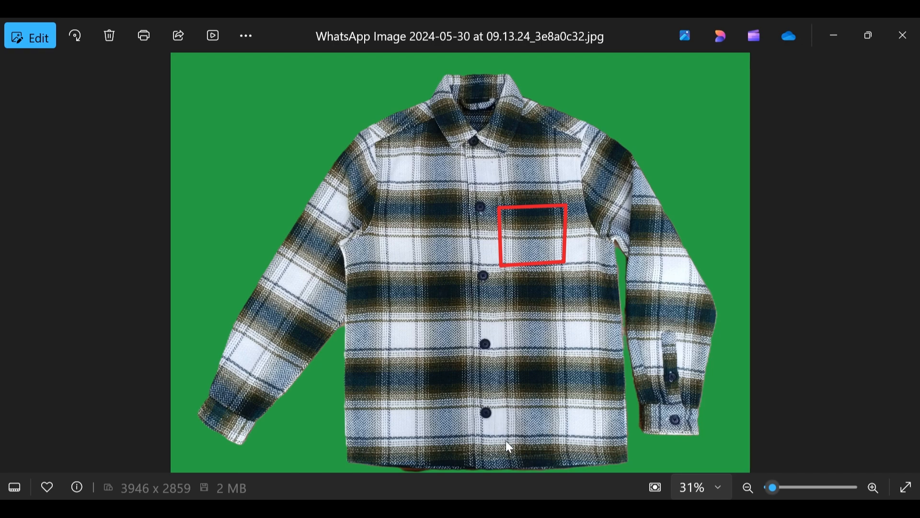
pyautogui.scroll(3, 554, 387)
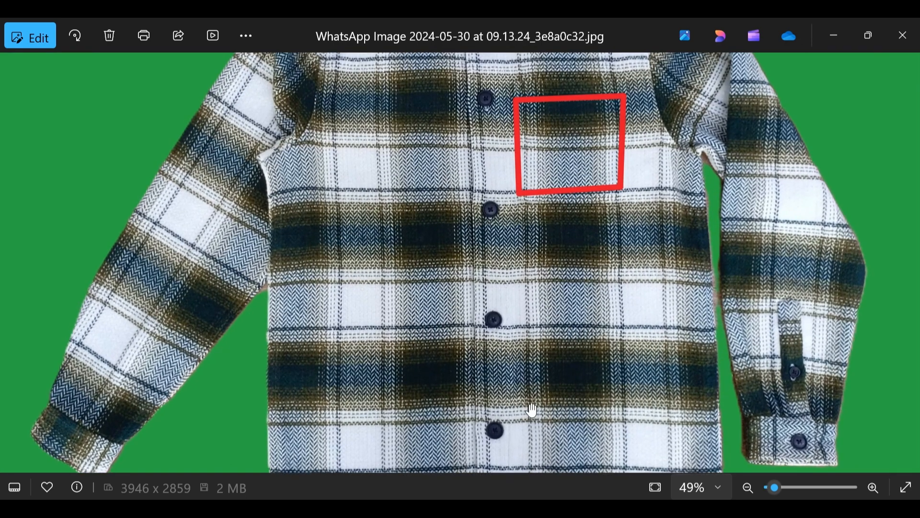
pyautogui.scroll(-3, 532, 409)
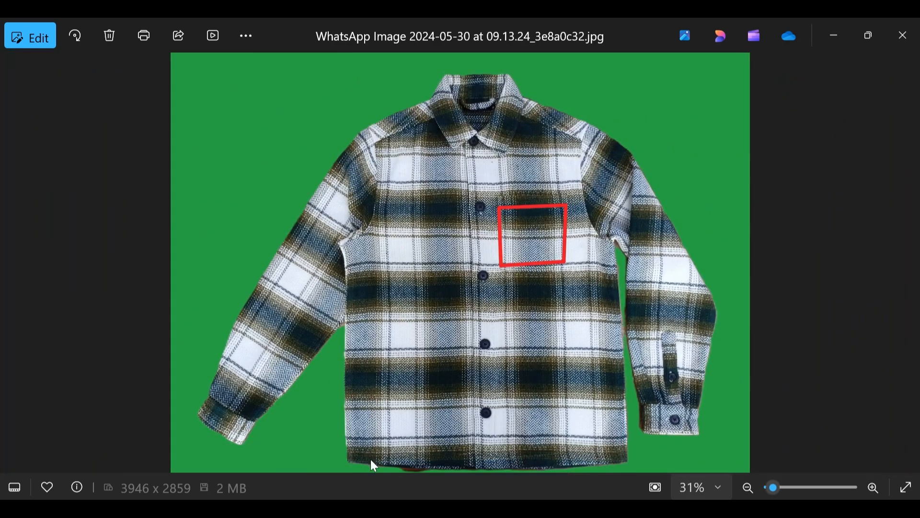
pyautogui.scroll(4, 600, 461)
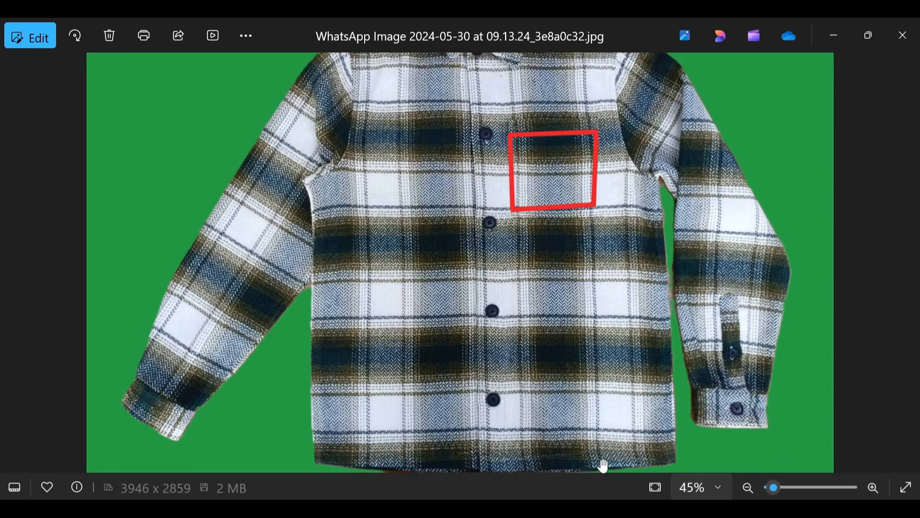
pyautogui.scroll(-2, 598, 463)
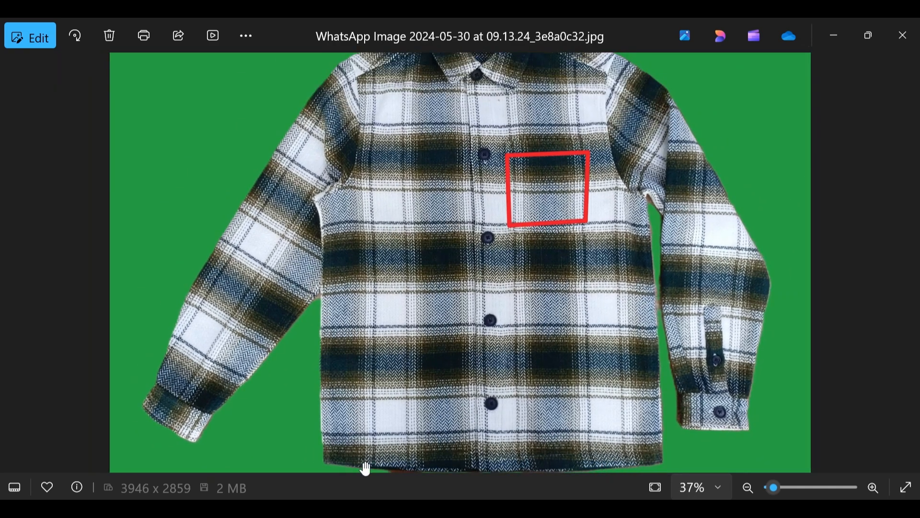
pyautogui.scroll(2, 407, 460)
pyautogui.scroll(-3, 405, 456)
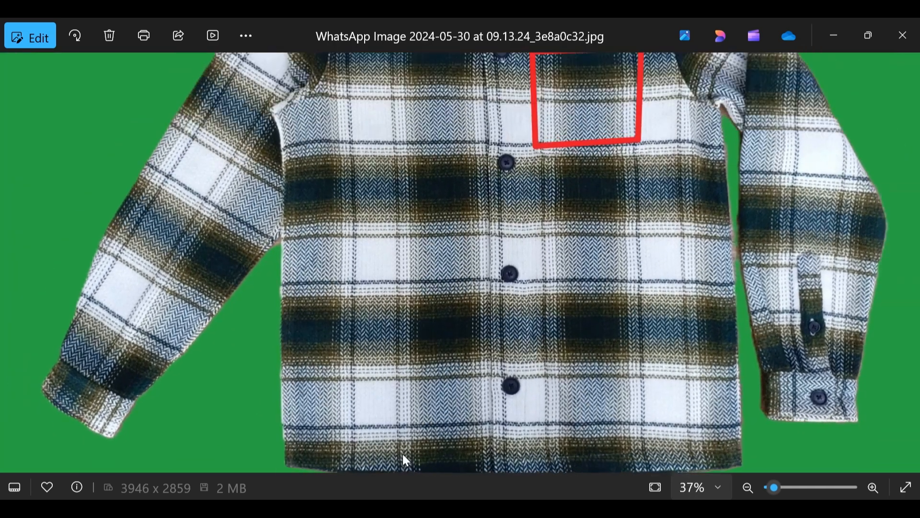
# Examine the hem shape on the shacket's back photo, and return to the Modaris pattern.
pyautogui.click(906, 262)
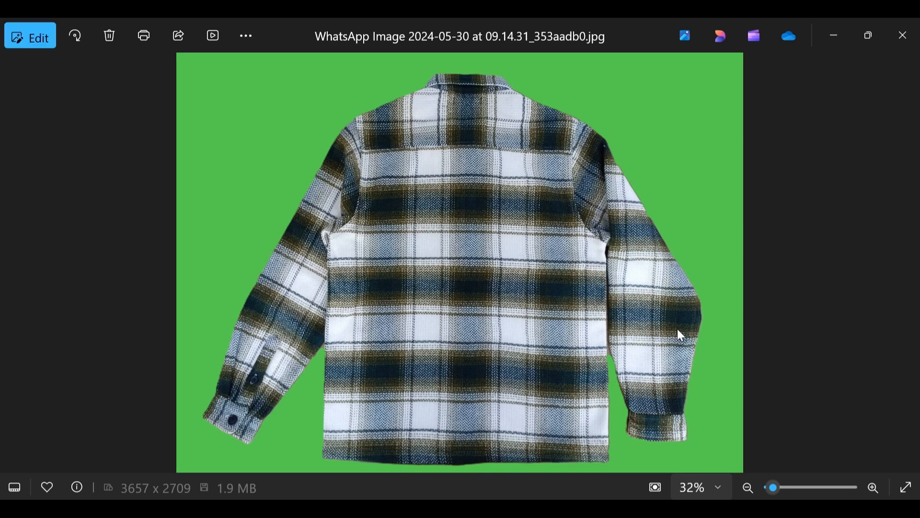
pyautogui.scroll(2, 449, 460)
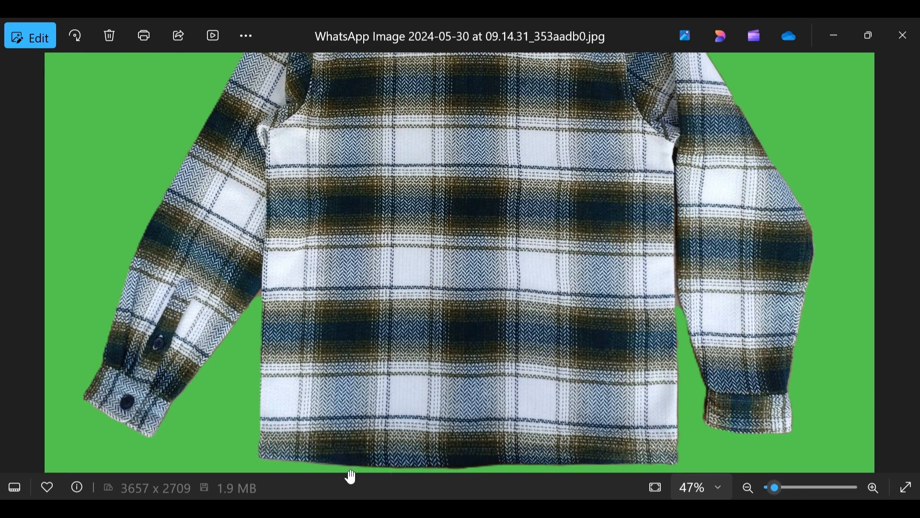
pyautogui.scroll(-2, 525, 398)
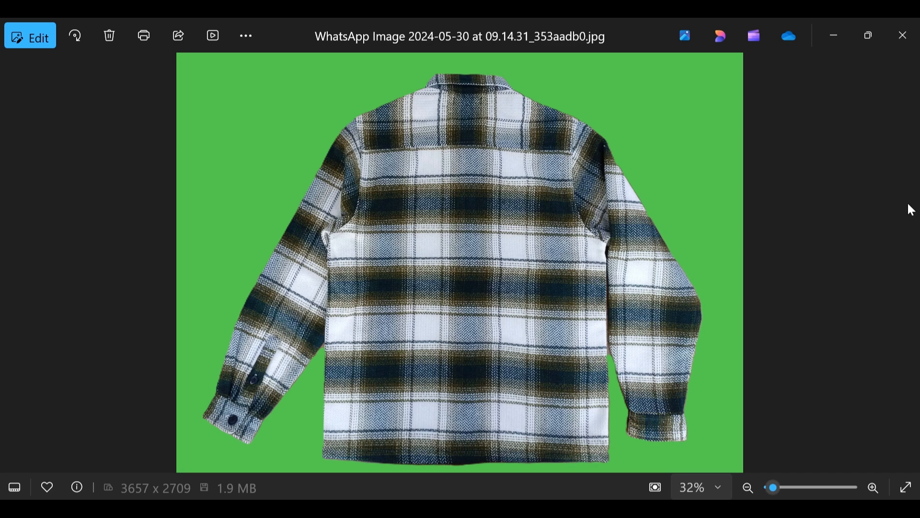
pyautogui.click(836, 37)
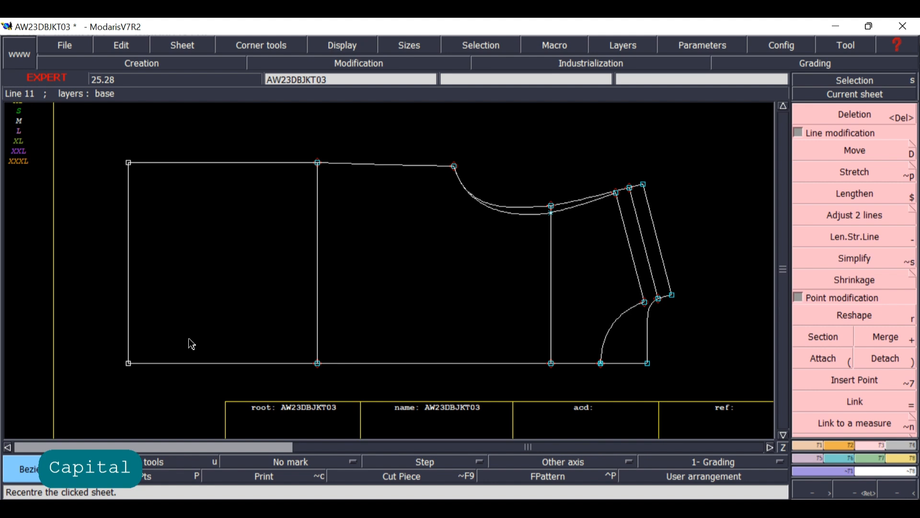
# Create a line parallel to the hem line at a distance of -3 cm, inside the pattern.
pyautogui.hotkey('shift', 'x')
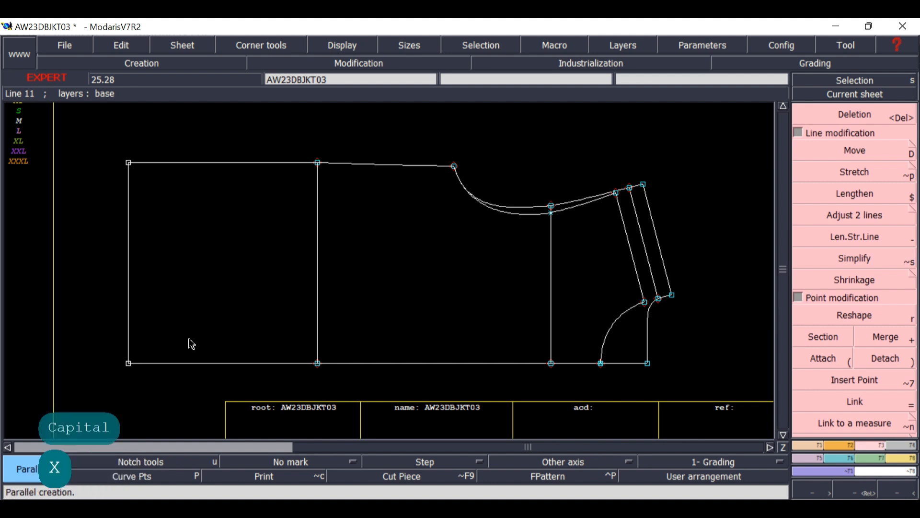
pyautogui.click(129, 261)
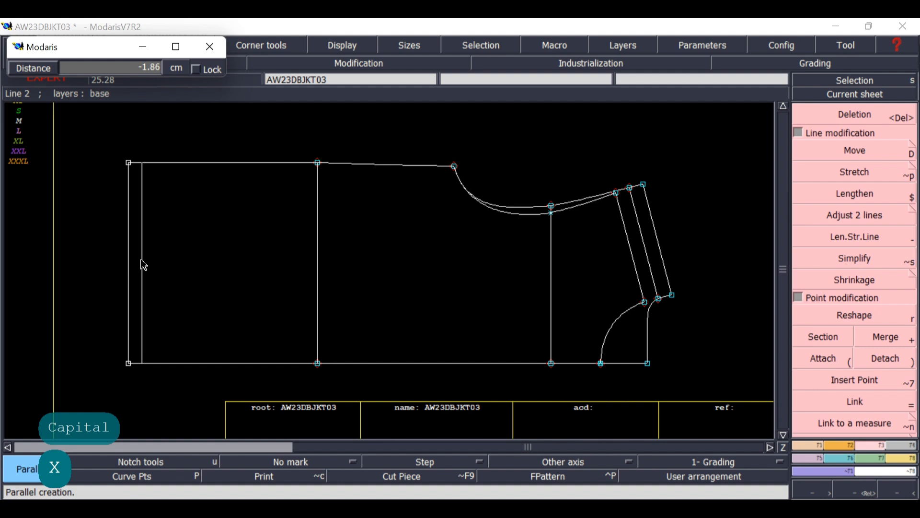
pyautogui.press('Down')
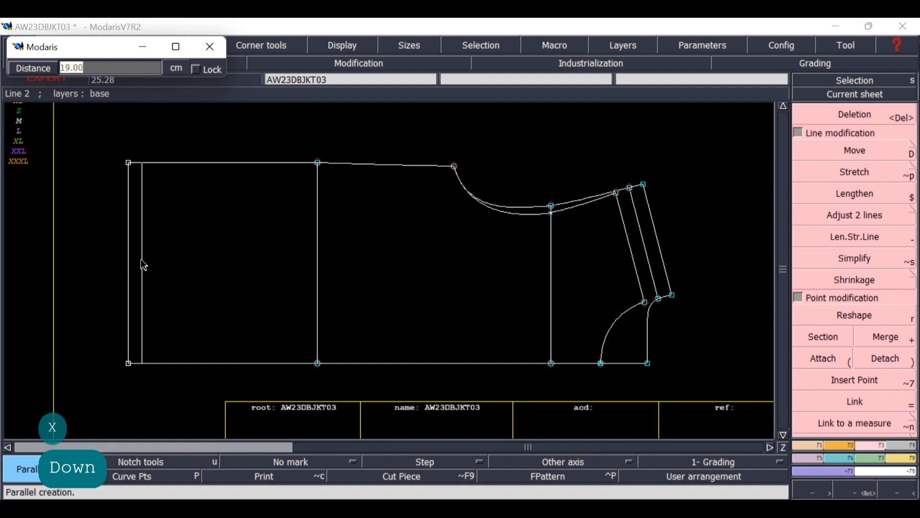
pyautogui.write('-')
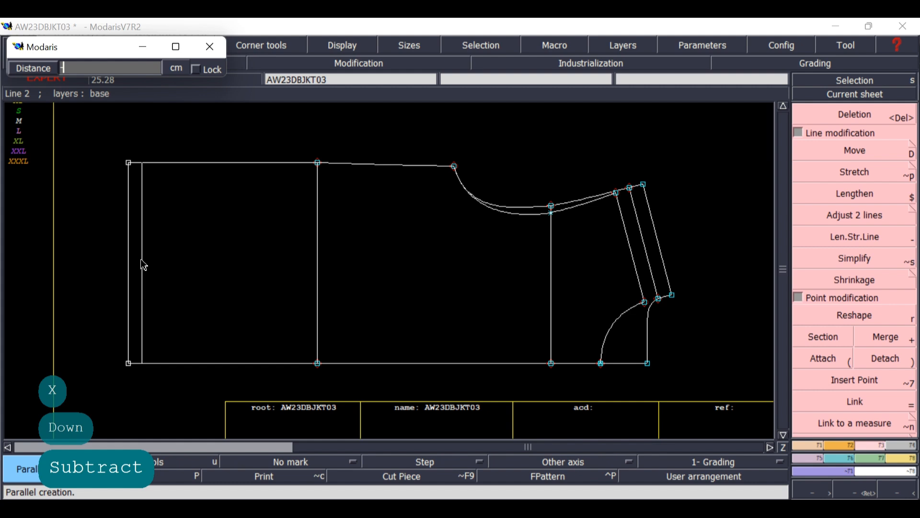
pyautogui.write('3')
pyautogui.press('Return')
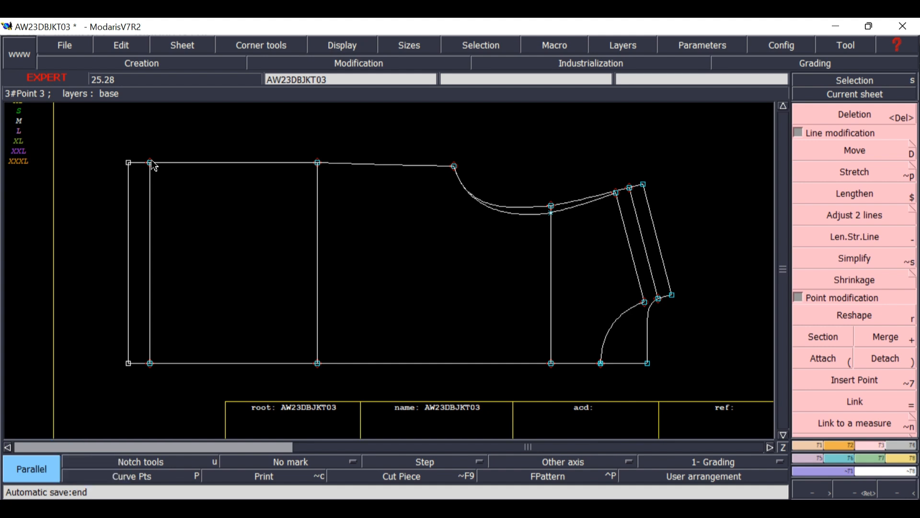
# Draw a Bezier hem line from the hem's centre-line corner to the side-seam end of the 3 cm parallel line.
pyautogui.press('capslock')
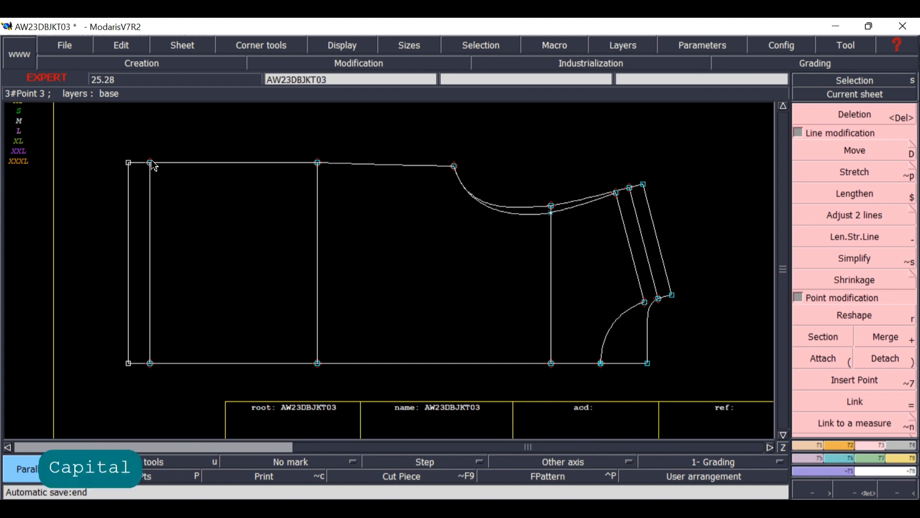
pyautogui.press('b')
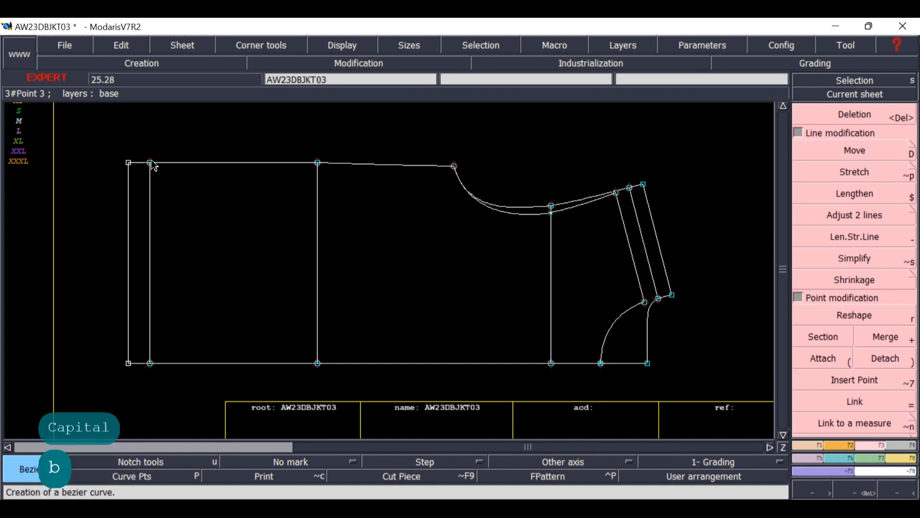
pyautogui.click(129, 363)
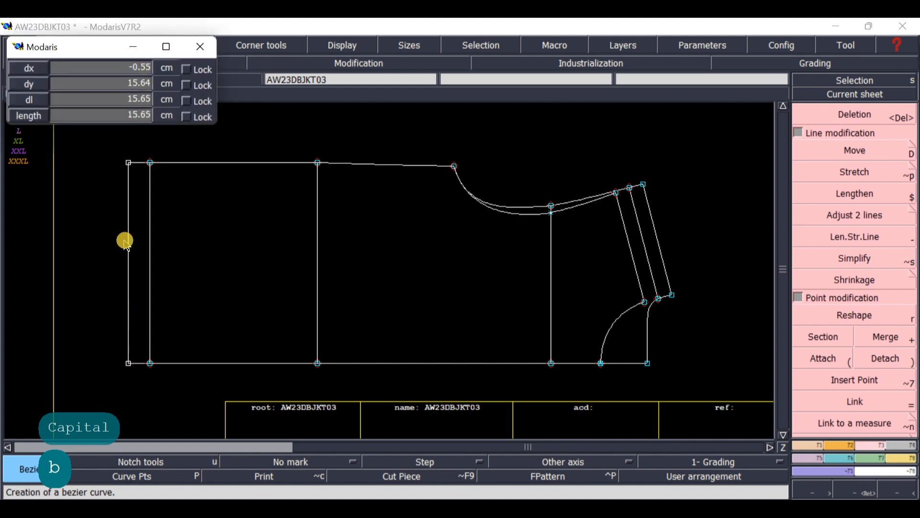
pyautogui.click(149, 162)
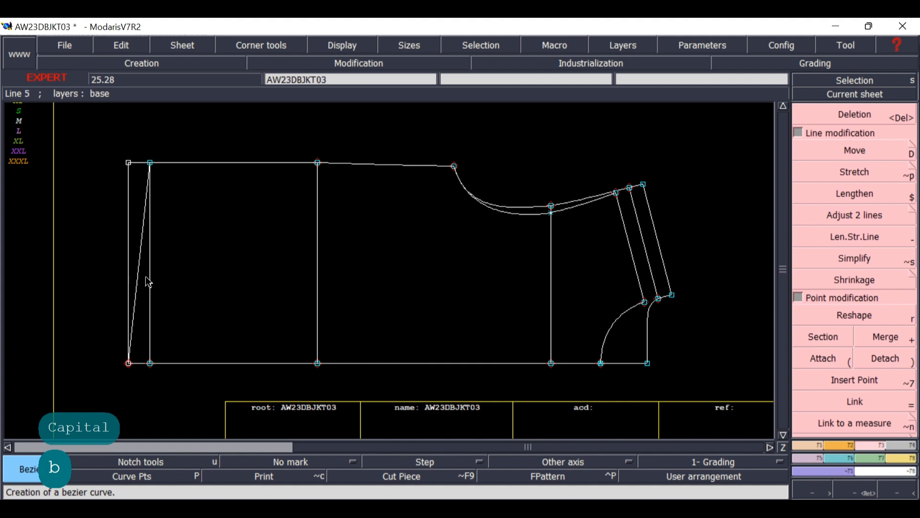
# Display the curve handles and reshape the new hem line's centre-line end so it starts along the old straight hem.
pyautogui.press('capslock')
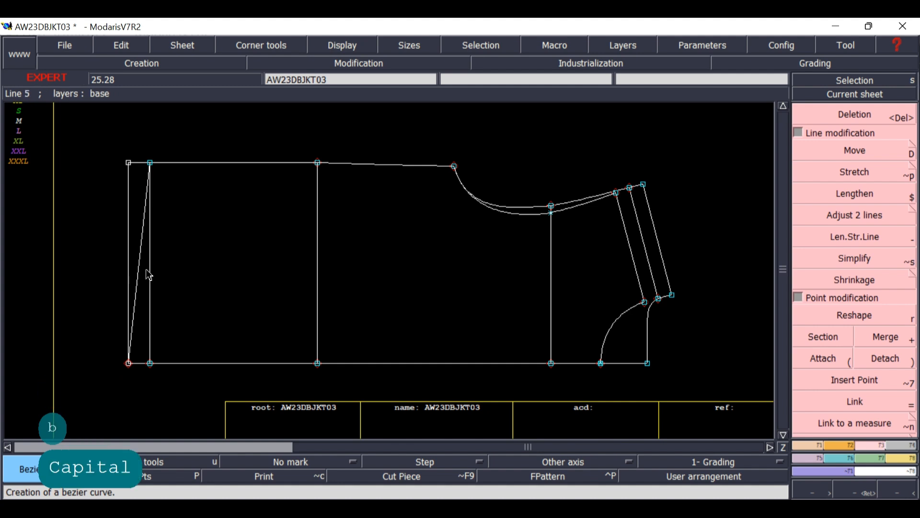
pyautogui.press('h')
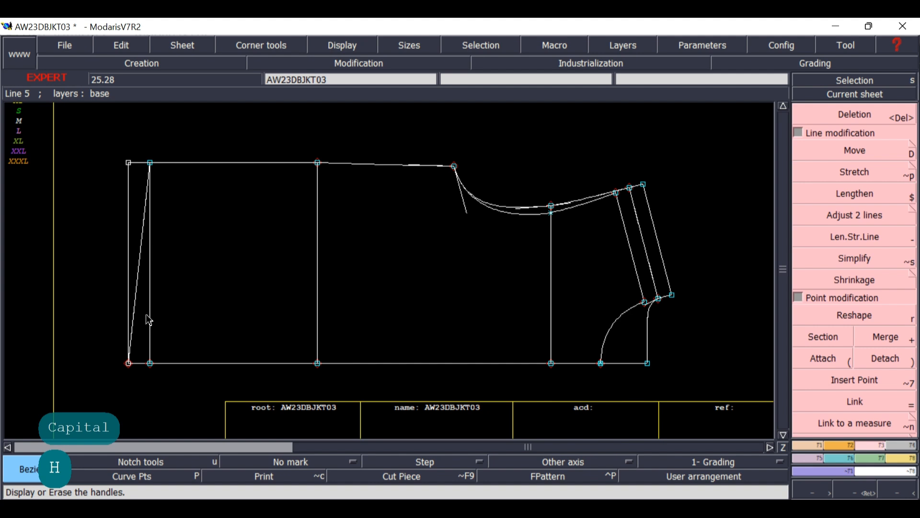
pyautogui.press('capslock')
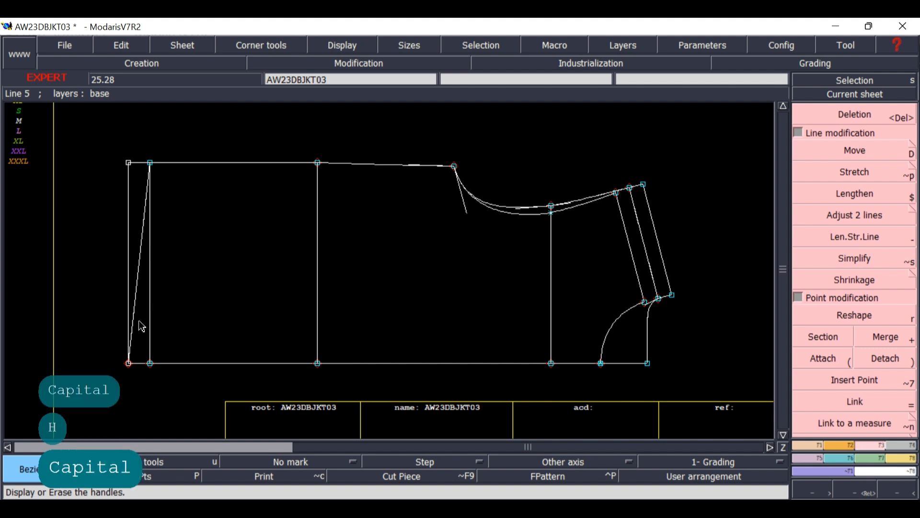
pyautogui.press('r')
pyautogui.click(130, 281)
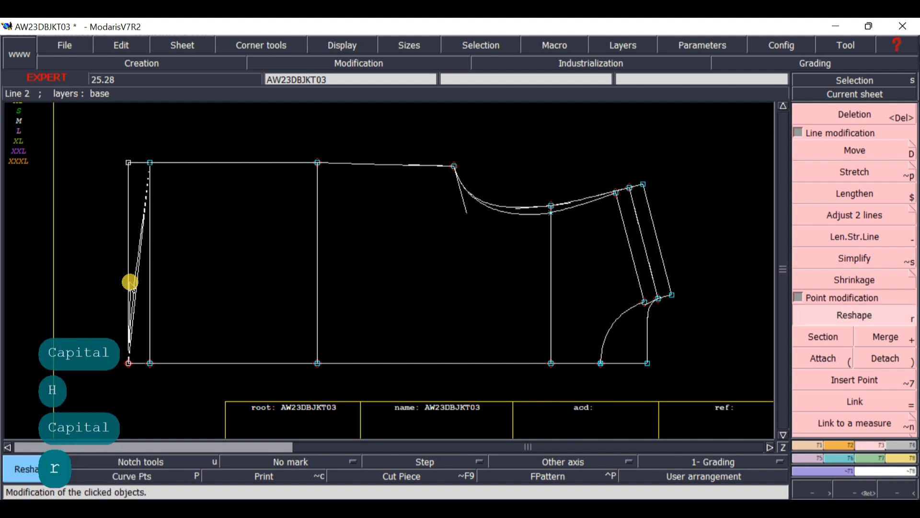
pyautogui.click(128, 225)
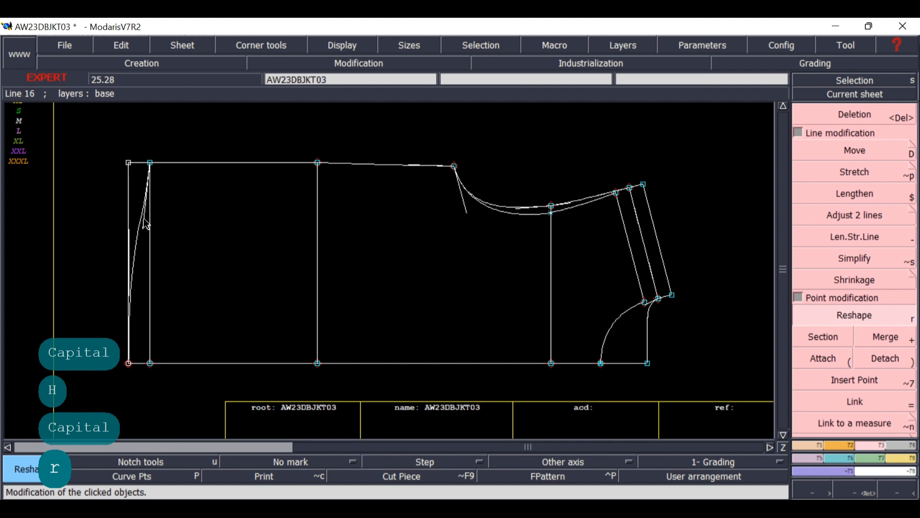
# Reshape the hem curve's handle at the side seam into a smooth upward sweep, and hide the curve handles.
pyautogui.click(144, 224)
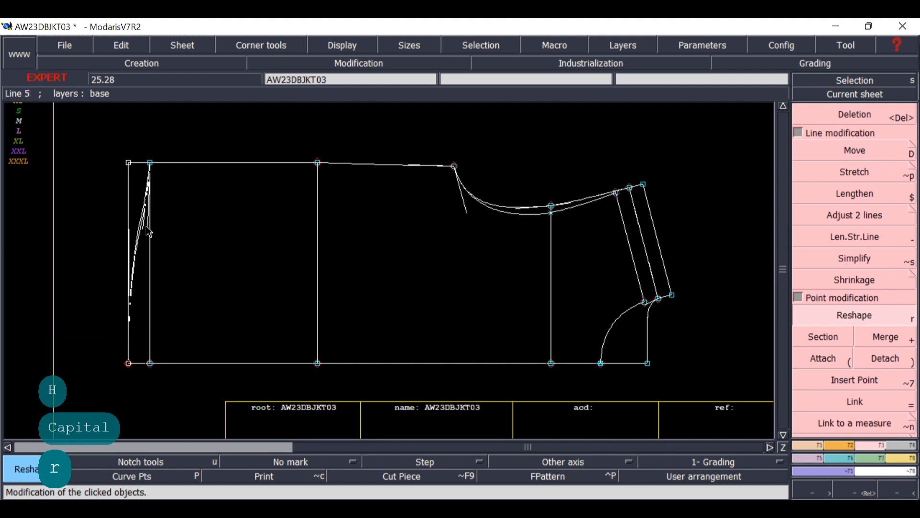
pyautogui.click(148, 233)
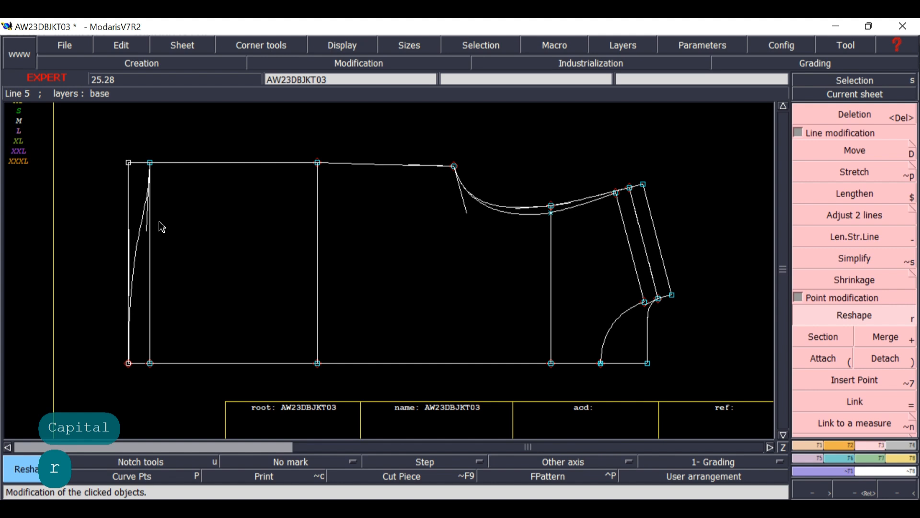
pyautogui.click(148, 225)
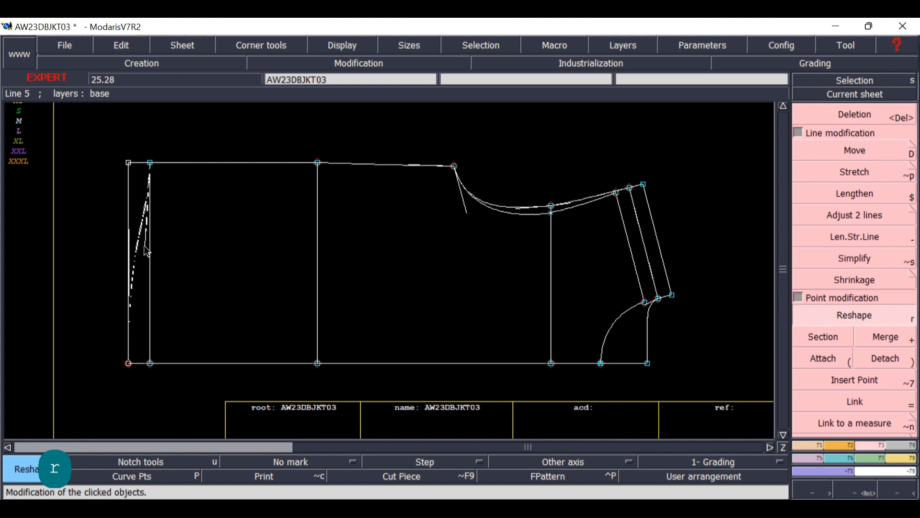
pyautogui.click(143, 247)
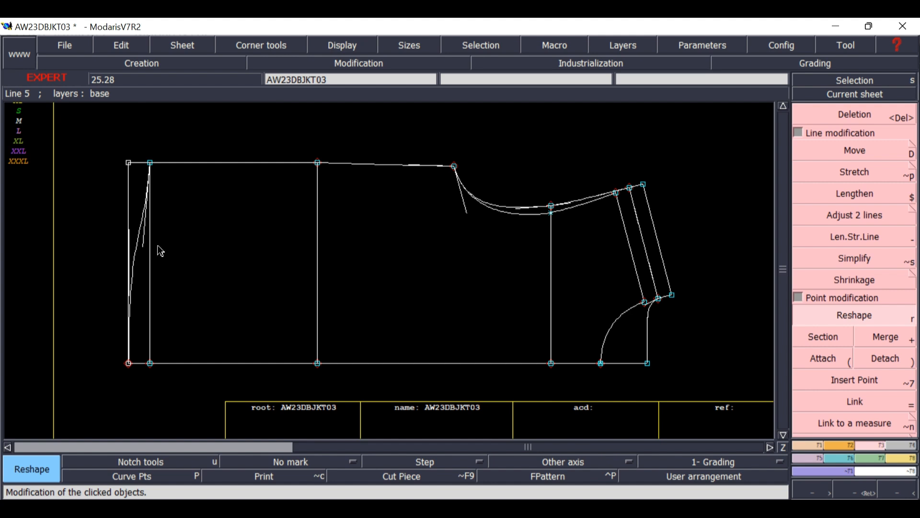
pyautogui.press('capslock')
pyautogui.press('h')
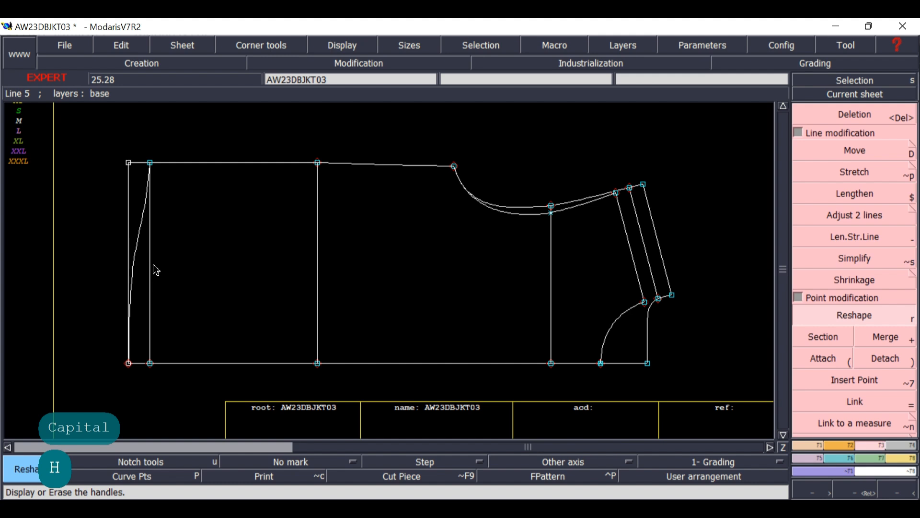
# Delete the 3 cm parallel construction line and the old straight hem line.
pyautogui.press('Delete')
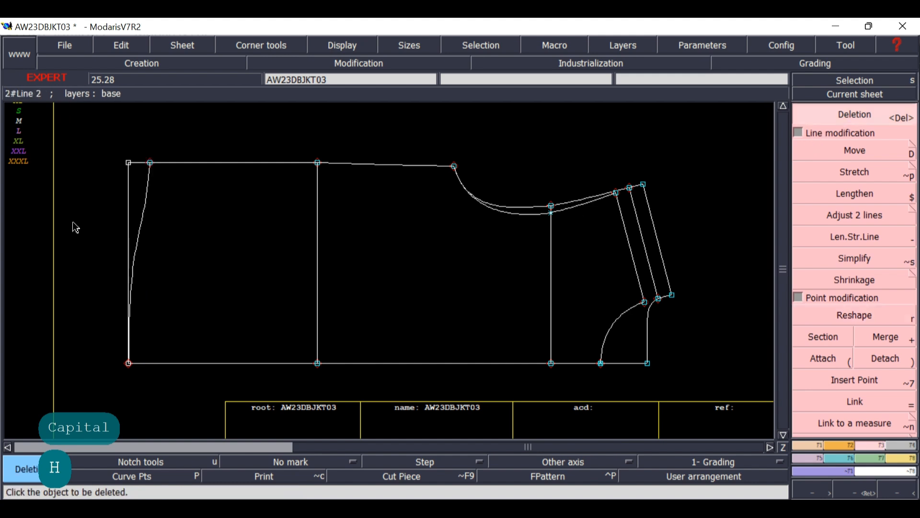
pyautogui.click(129, 220)
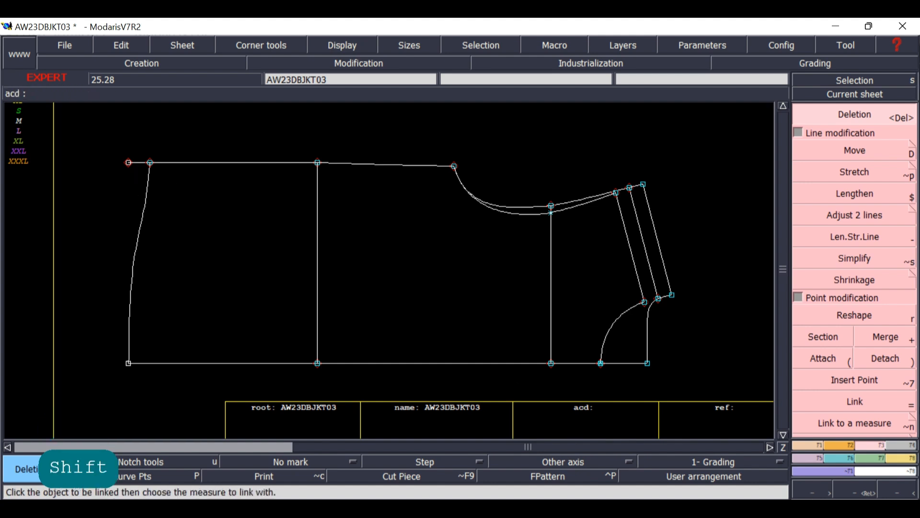
# Attach the side seam's loose hem end to the upper end of the curved hem line.
pyautogui.click(823, 358)
pyautogui.click(128, 162)
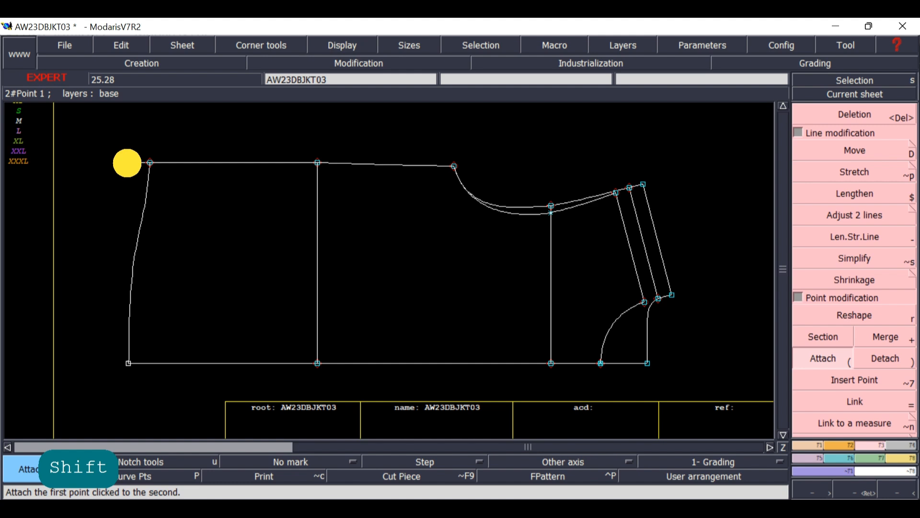
pyautogui.click(150, 163)
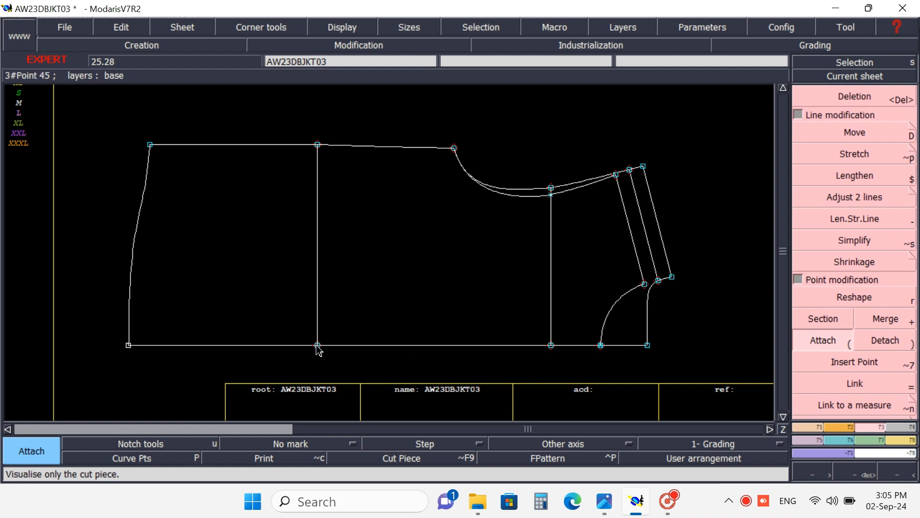
# Create a parallel of the centre-front line on the inner side at a distance of -1.5 cm.
pyautogui.press('x')
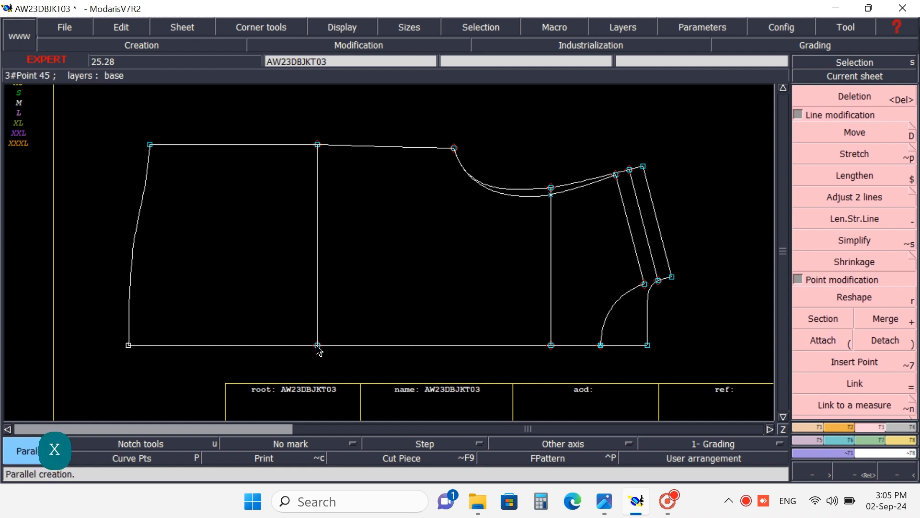
pyautogui.click(387, 345)
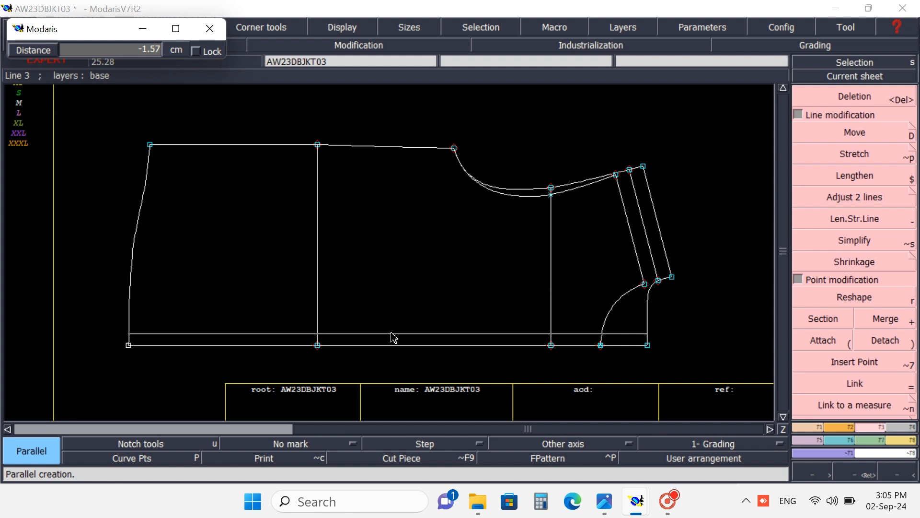
pyautogui.press('Down')
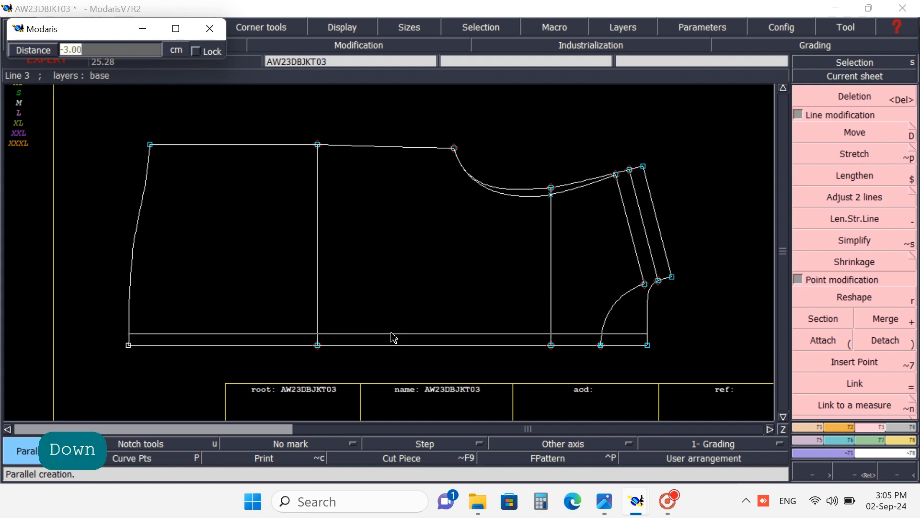
pyautogui.write('-1.5')
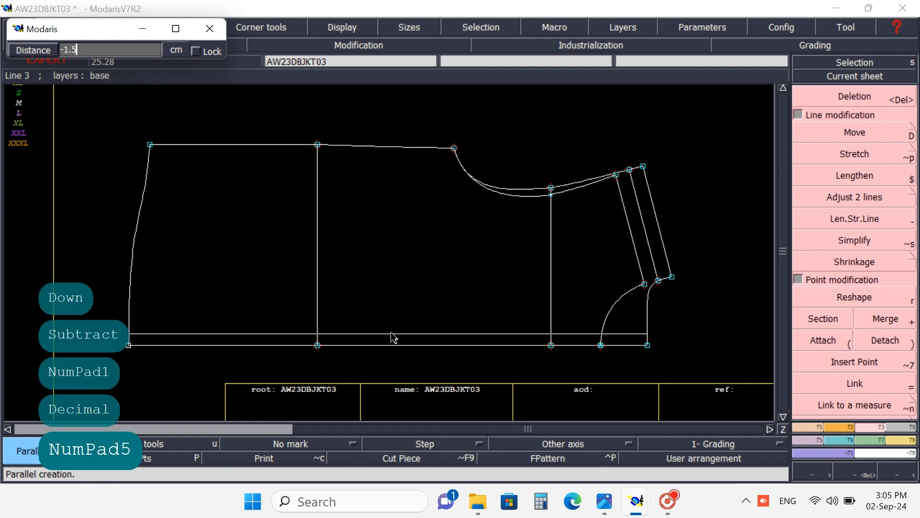
pyautogui.press('Return')
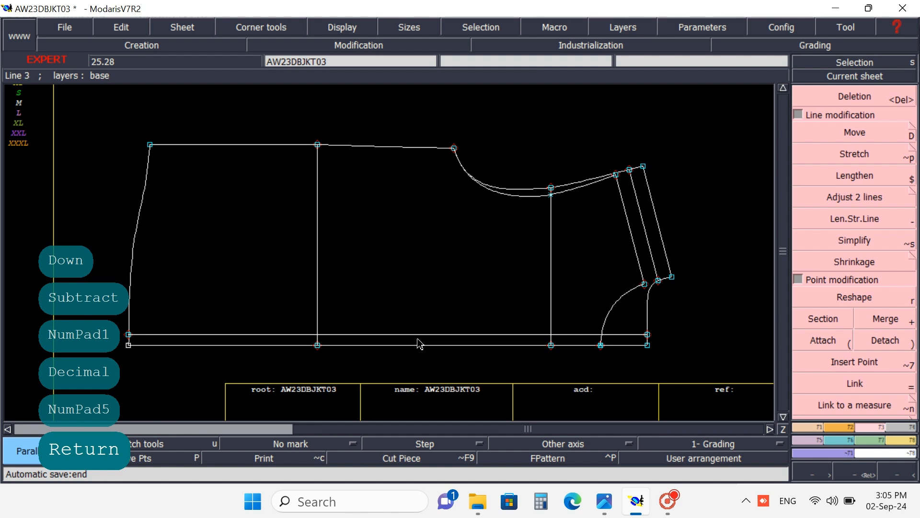
# Create a second parallel of the centre-front line on the outer side at a distance of 1.5 cm.
pyautogui.click(367, 346)
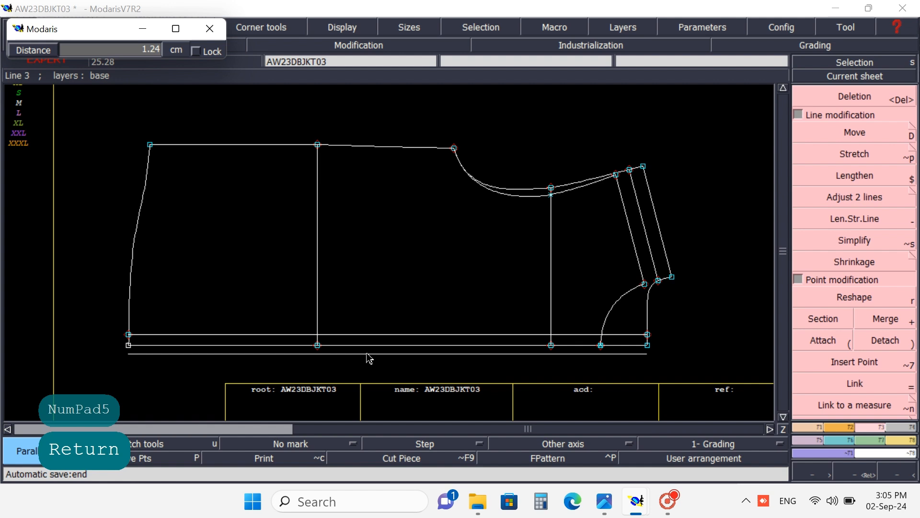
pyautogui.press('Down')
pyautogui.write('1.5')
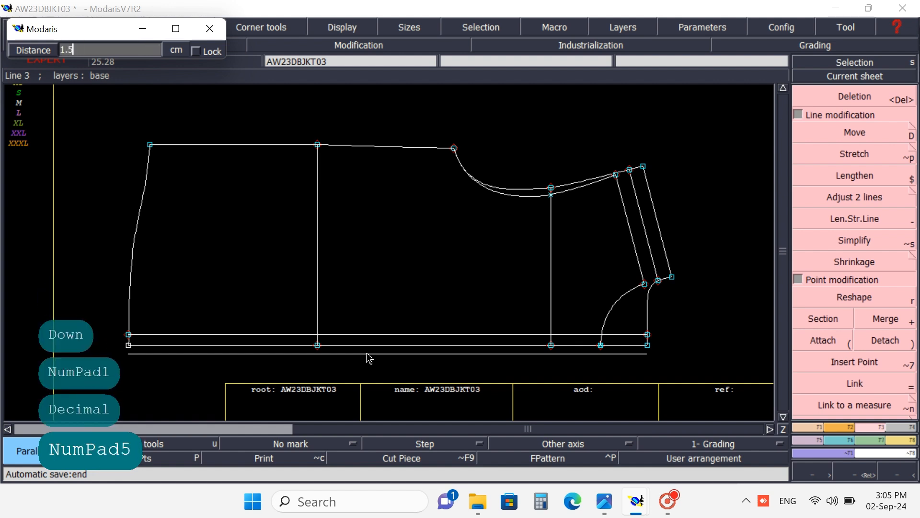
pyautogui.press('Return')
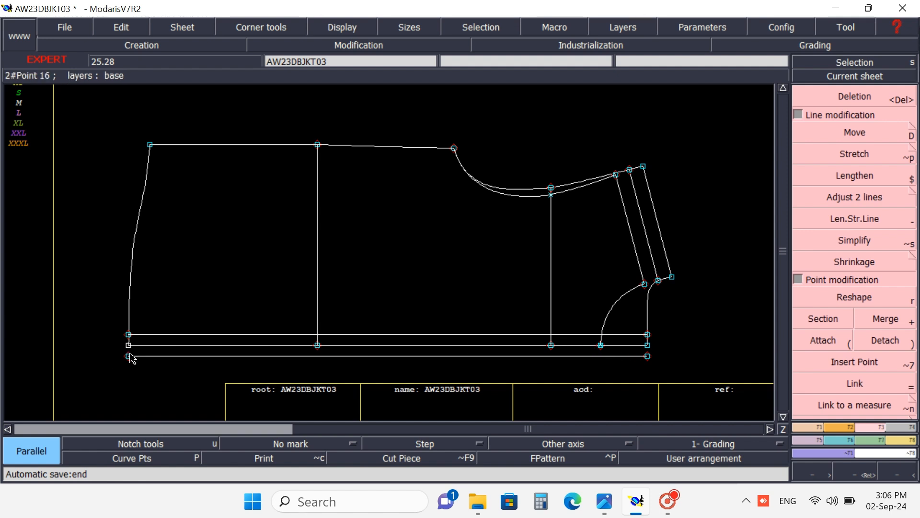
# Draw a connecting line at the hem from the centre-front line's end to the outer parallel's end.
pyautogui.press('capslock')
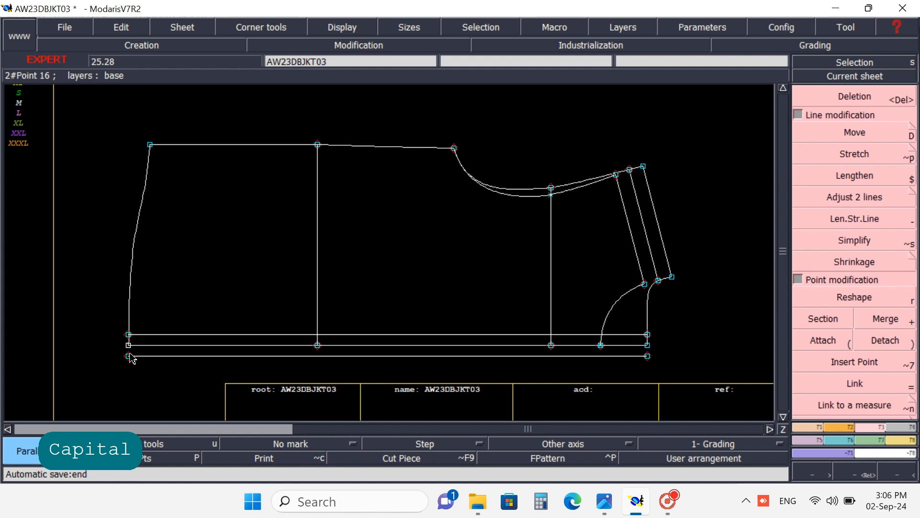
pyautogui.press('b')
pyautogui.click(128, 358)
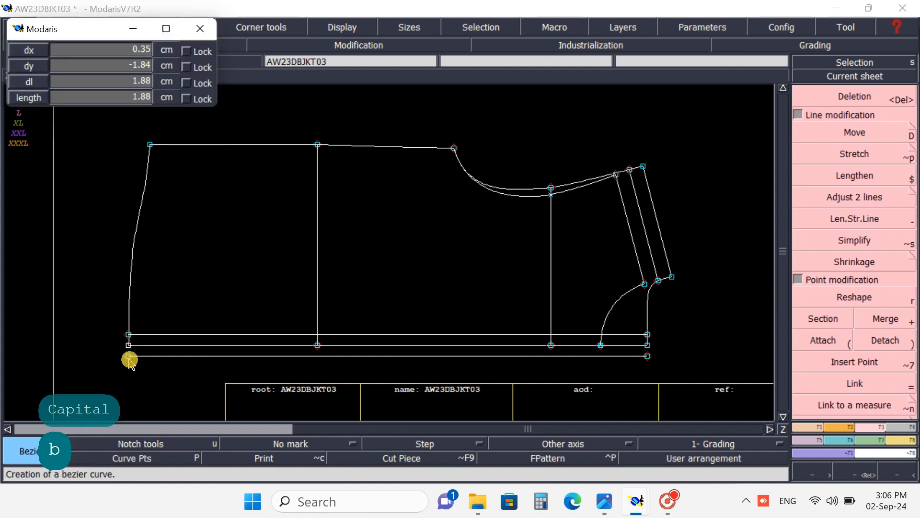
pyautogui.rightClick(129, 357)
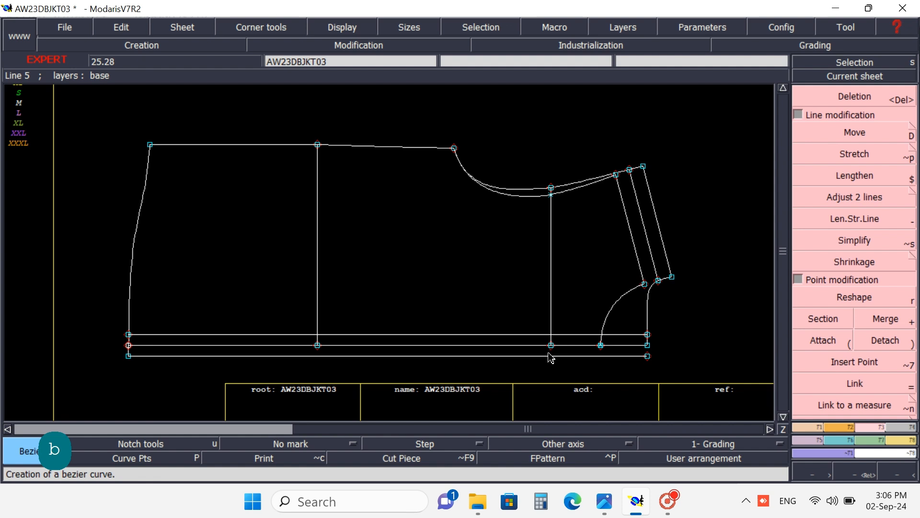
# Draw a Bezier line from the front neckline's lower end on the centre-front line down to the outer parallel.
pyautogui.click(833, 472)
pyautogui.moveTo(565, 320); pyautogui.dragTo(615, 375)
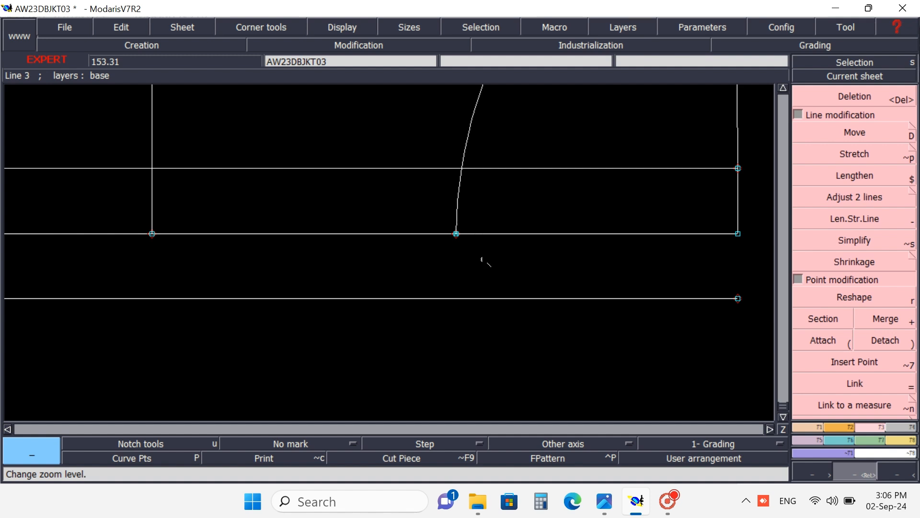
pyautogui.press('b')
pyautogui.press('b')
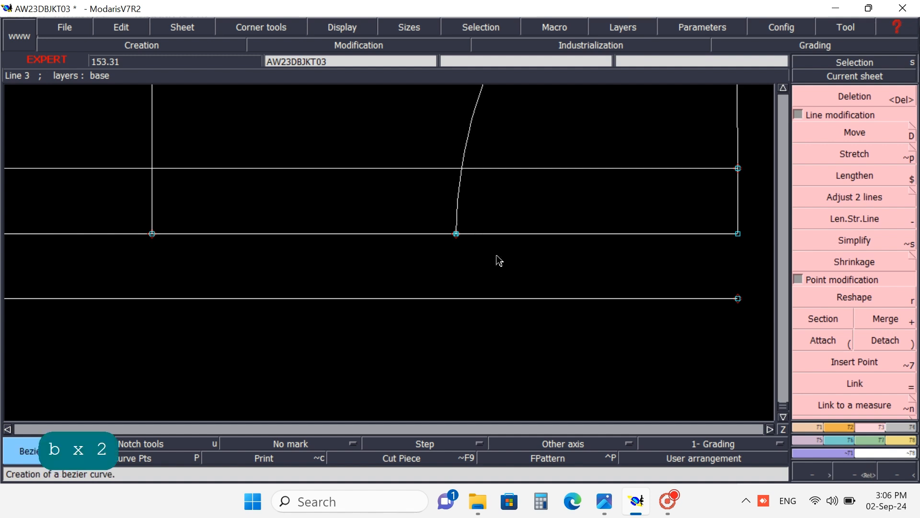
pyautogui.click(455, 234)
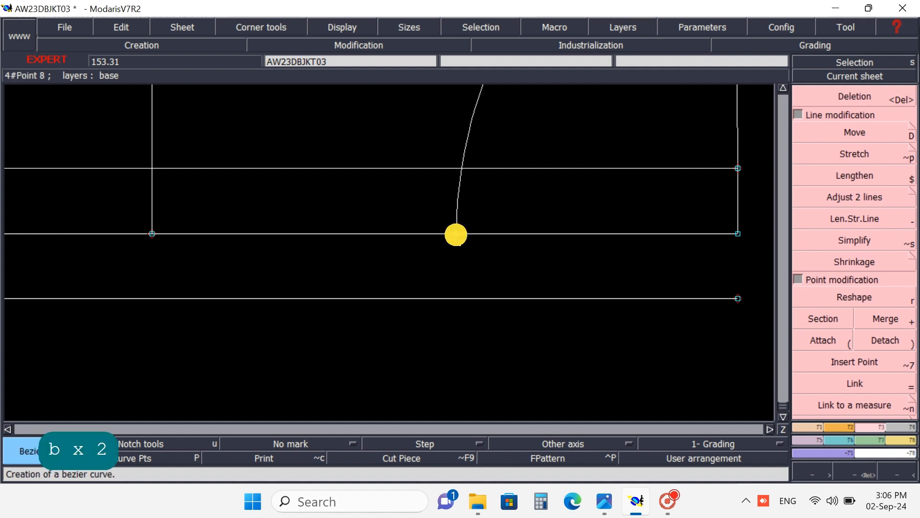
pyautogui.click(457, 299)
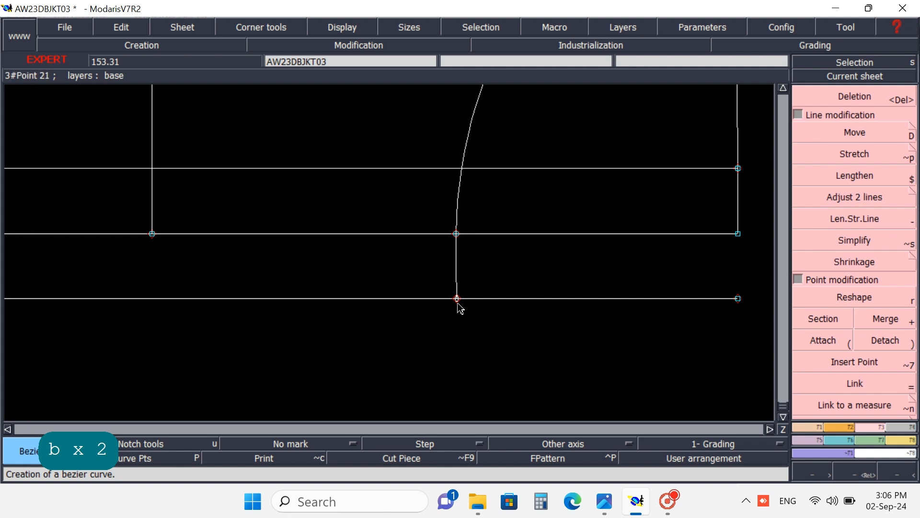
# Insert the neck extension's end point into the outer parallel and attach the parallel's overhanging end to it.
pyautogui.click(849, 365)
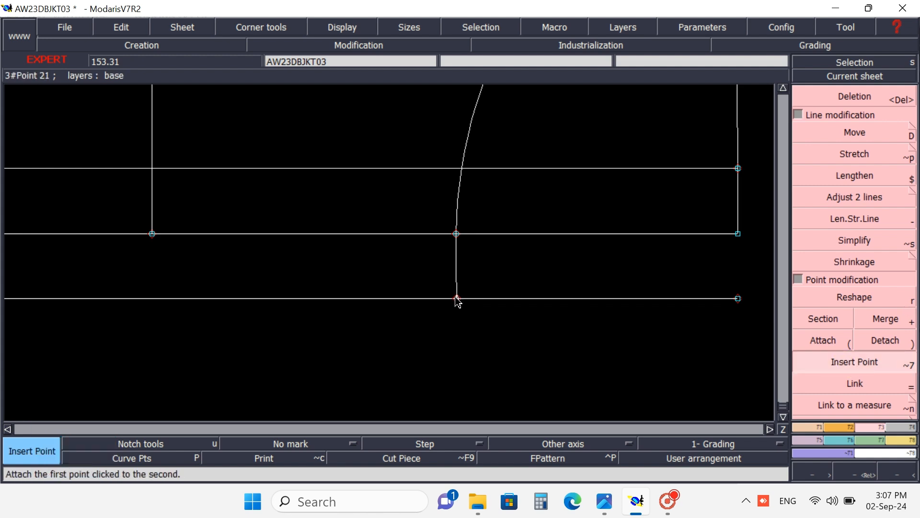
pyautogui.click(457, 300)
pyautogui.click(459, 305)
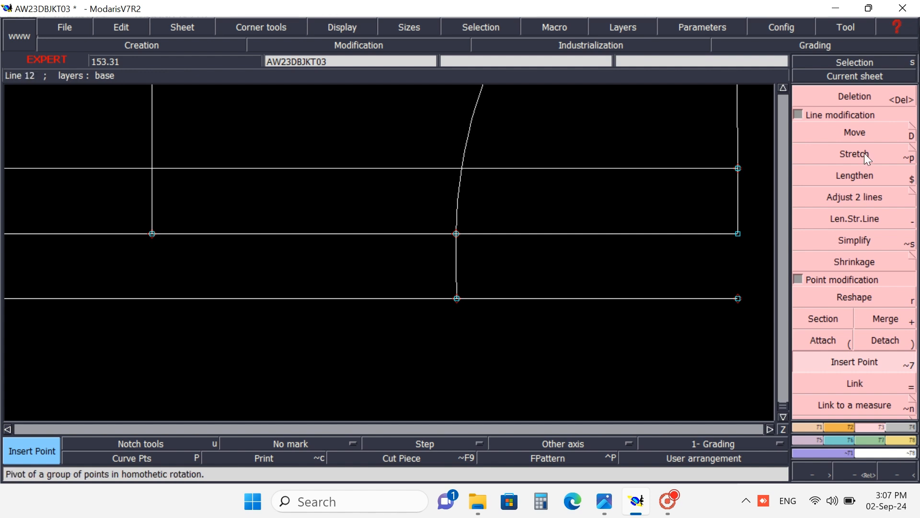
pyautogui.click(818, 341)
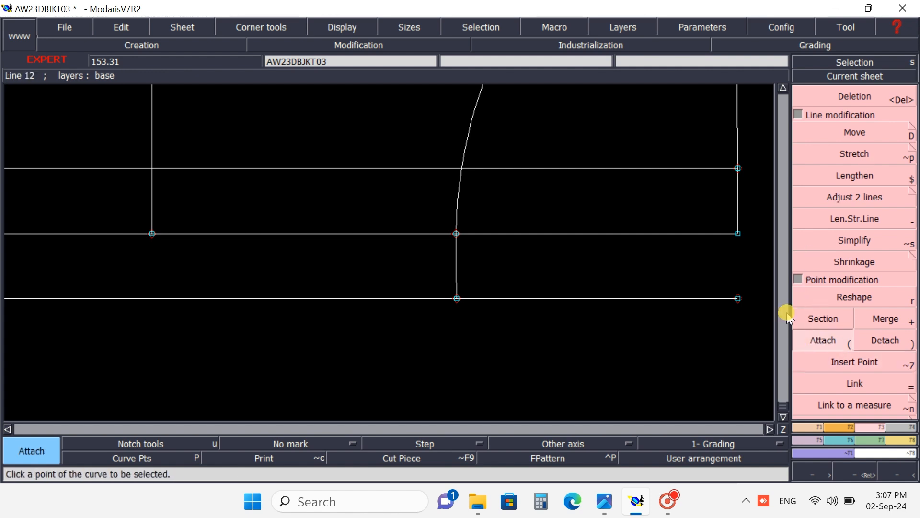
pyautogui.click(737, 299)
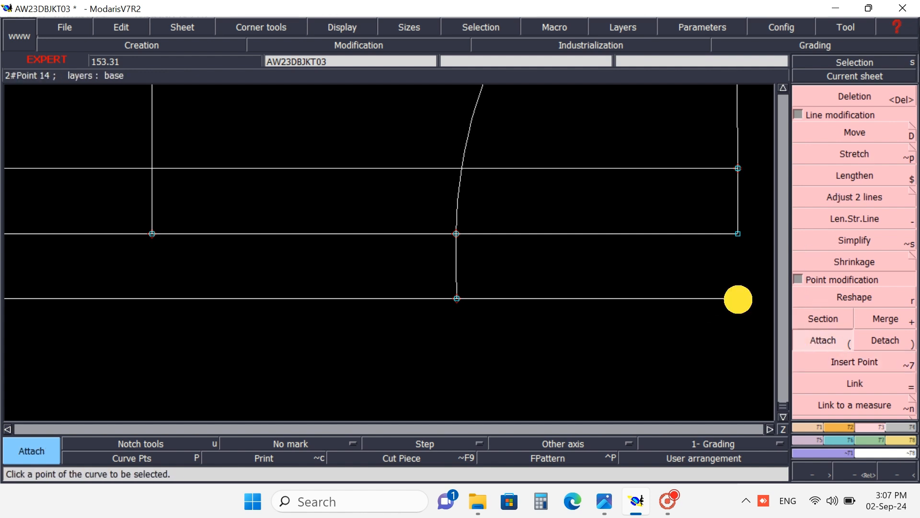
pyautogui.click(457, 299)
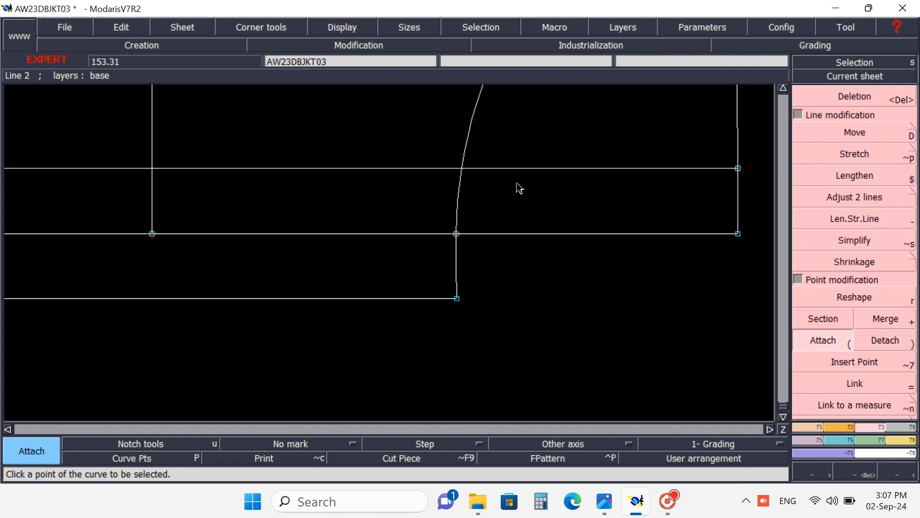
# Create the intersection point of the inner parallel and the front neckline curve, and insert it into the line.
pyautogui.press('capslock')
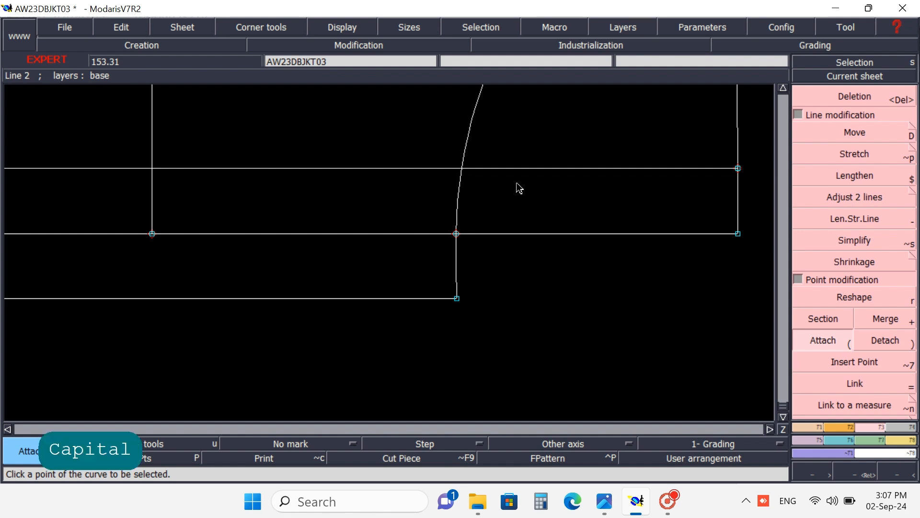
pyautogui.press('i')
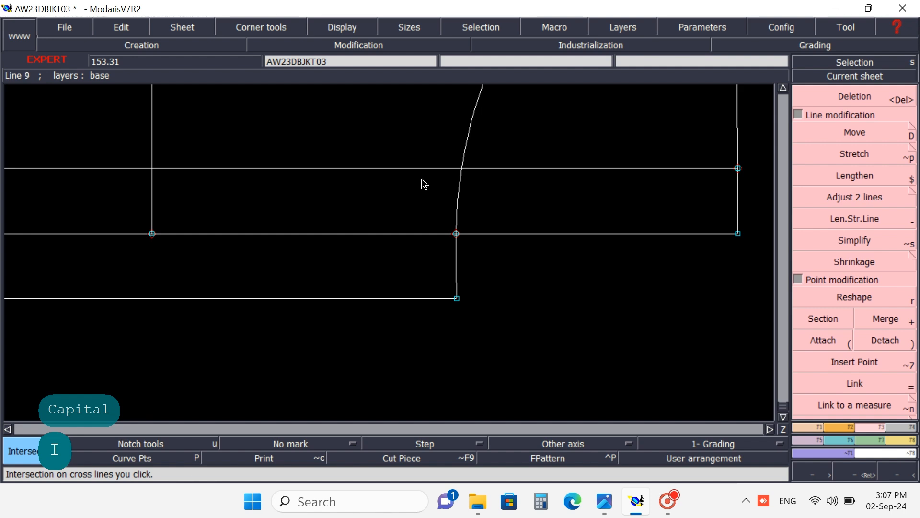
pyautogui.click(462, 169)
pyautogui.click(829, 362)
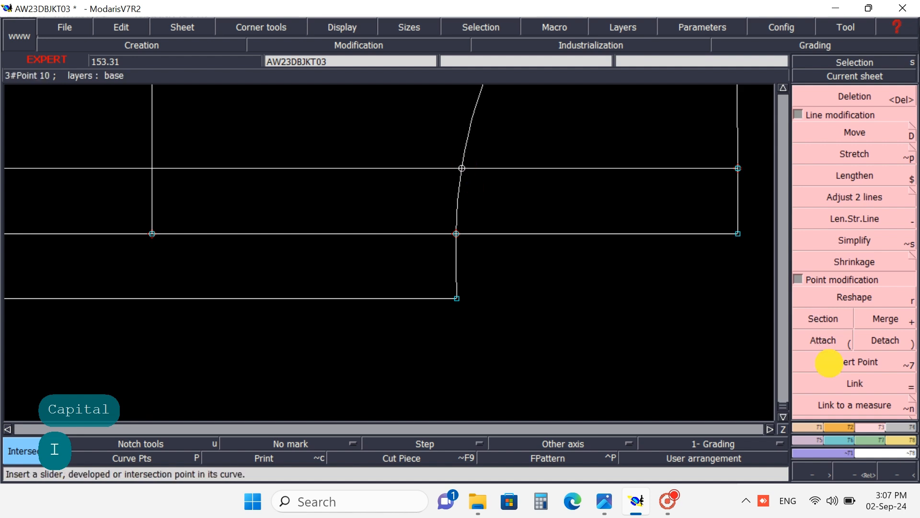
pyautogui.click(463, 169)
pyautogui.click(464, 173)
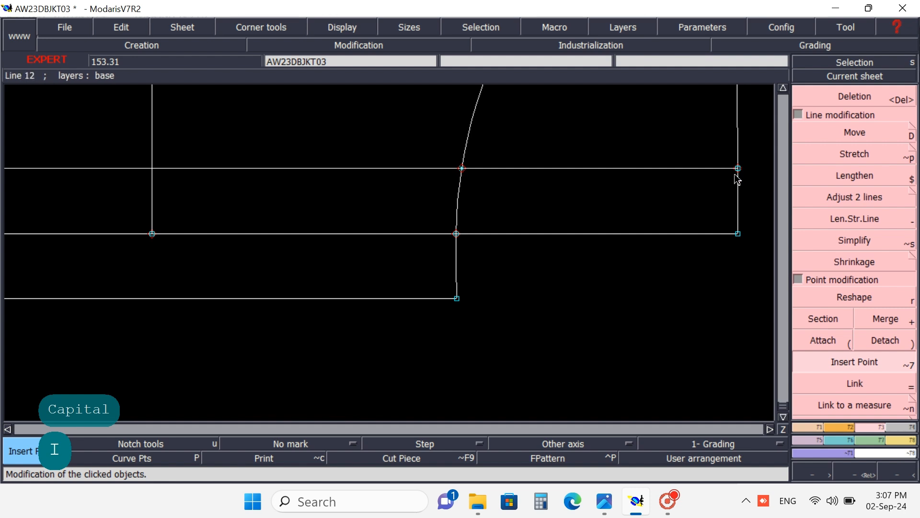
# Delete the inner parallel's end point beyond the front neckline so the line stops at the neckline.
pyautogui.click(860, 95)
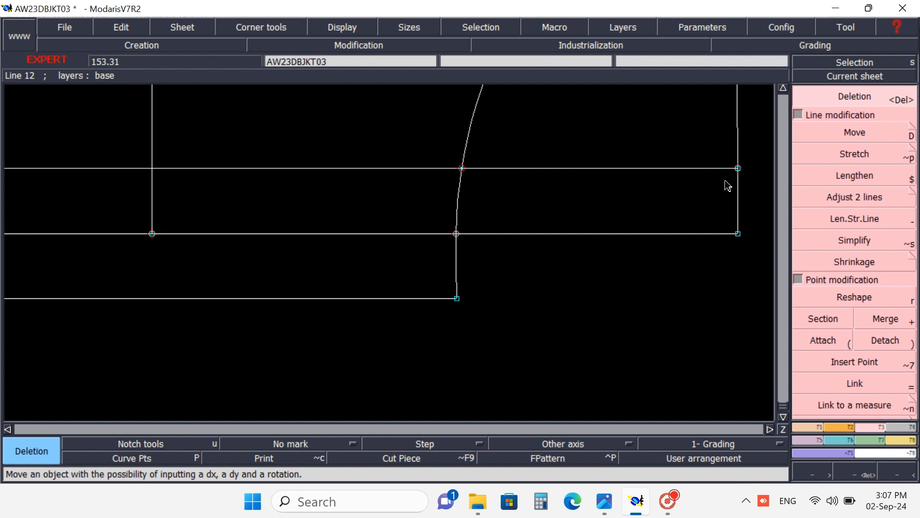
pyautogui.click(710, 184)
pyautogui.press('shift')
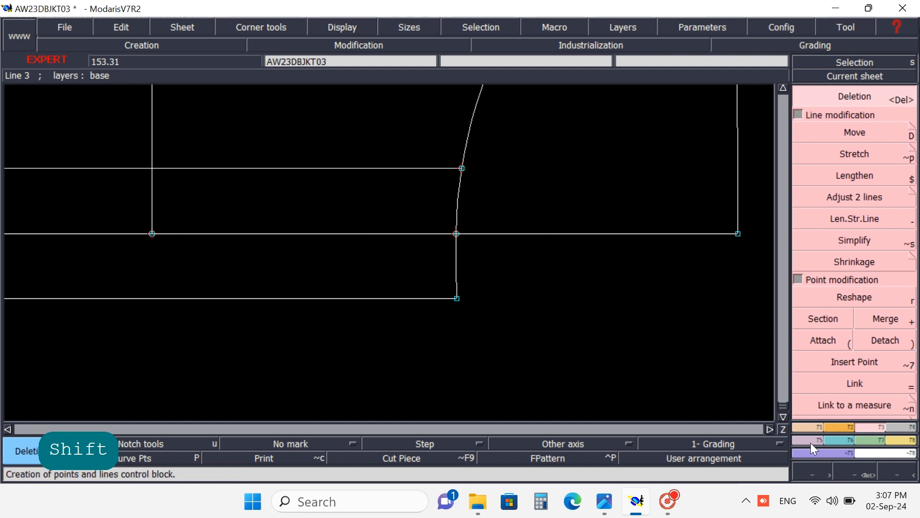
pyautogui.click(895, 469)
pyautogui.click(894, 469)
pyautogui.click(895, 469)
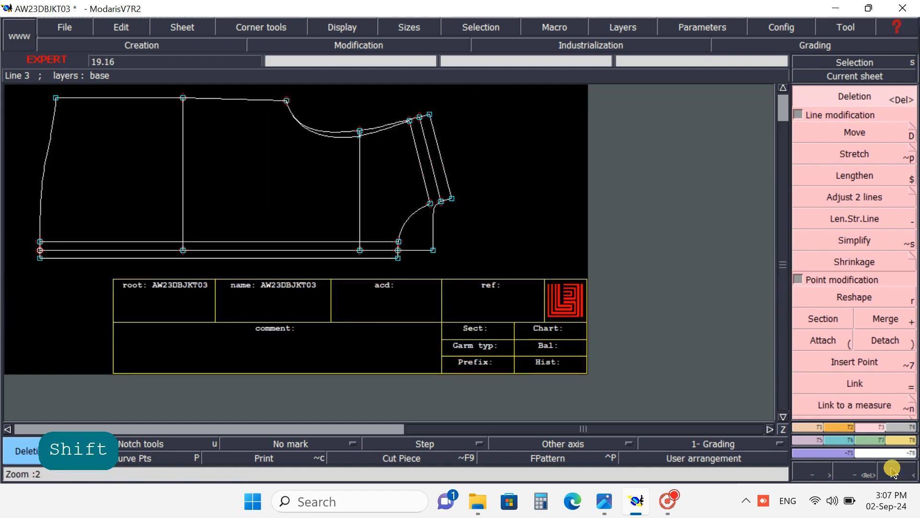